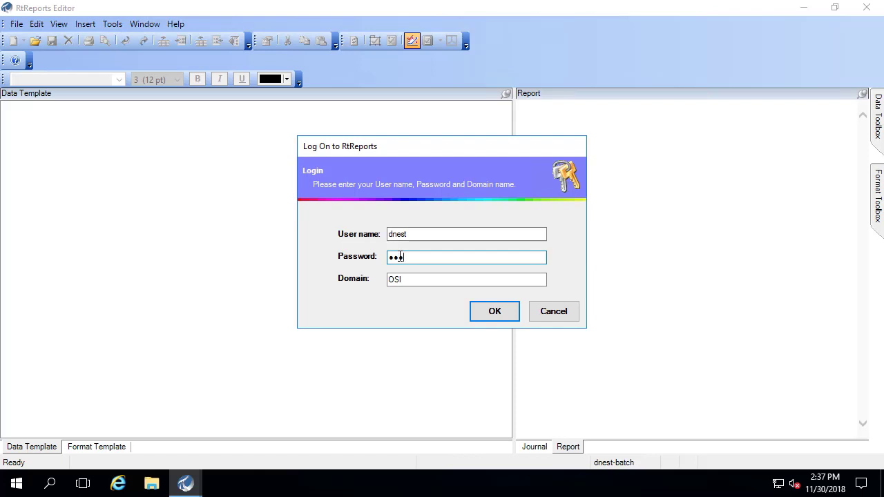
- Enter the account password and complete the log-on to RtReports Editor
type("**********")
left_click(494, 310)
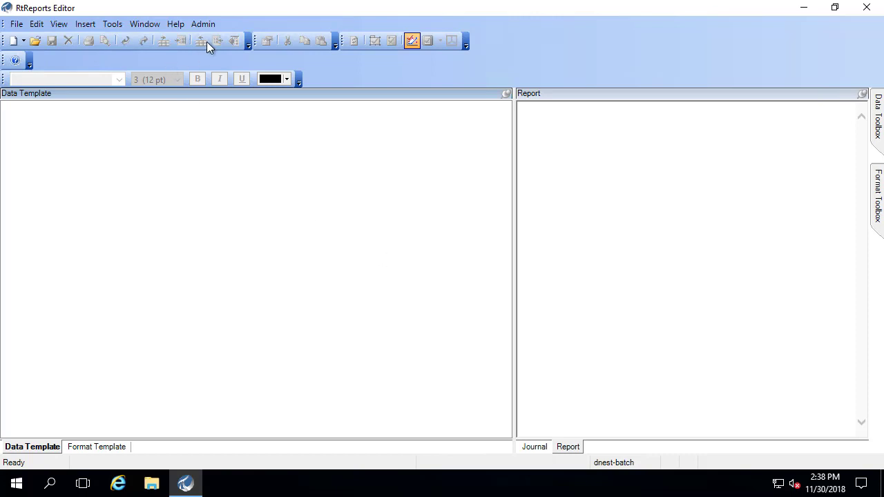
- Open Admin > Group Privileges and inspect the vtr reportsadmin group's permissions
left_click(208, 25)
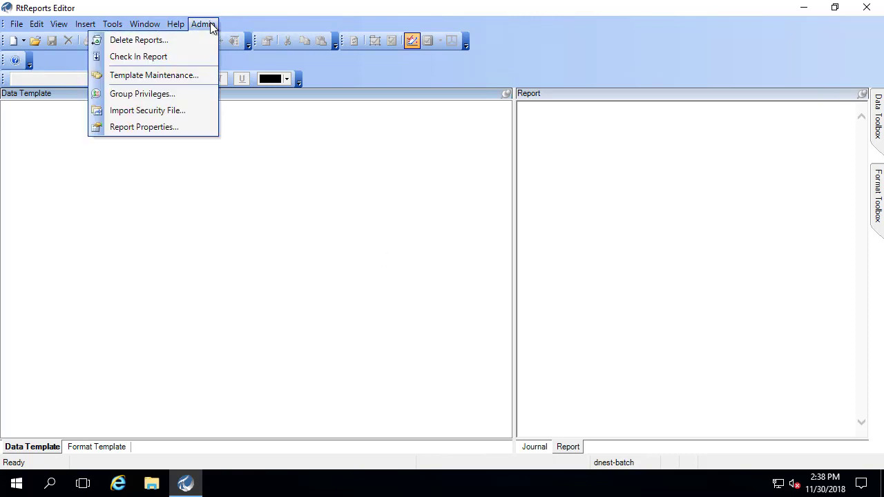
left_click(185, 96)
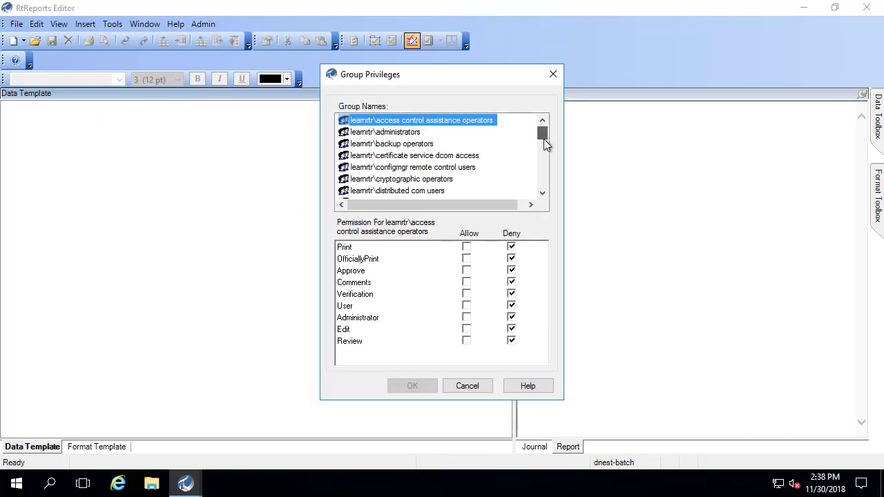
left_click_drag(543, 139, 547, 178)
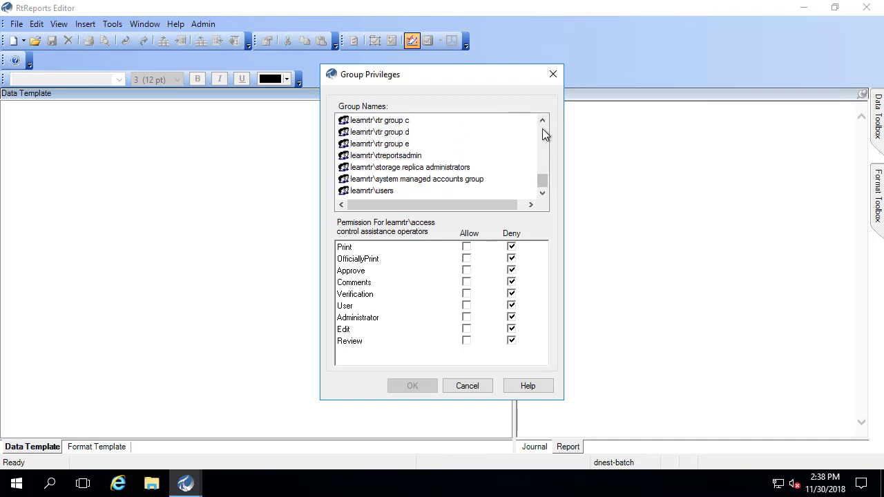
left_click(404, 159)
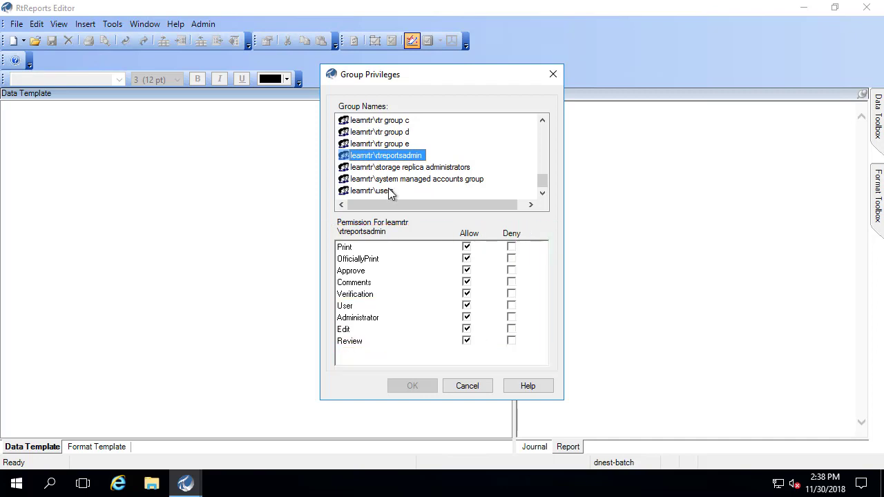
- Review the Allow/Deny permissions of vtr group a and vtr group b
left_click(542, 119)
left_click(542, 120)
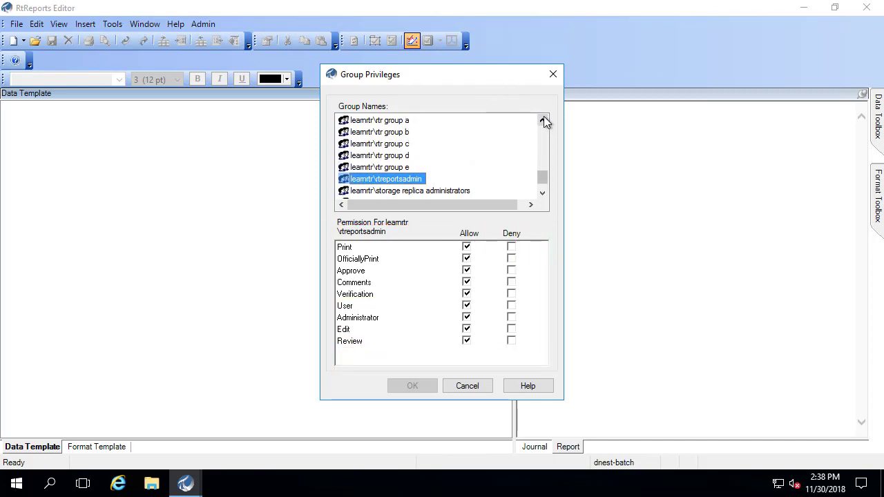
left_click(384, 123)
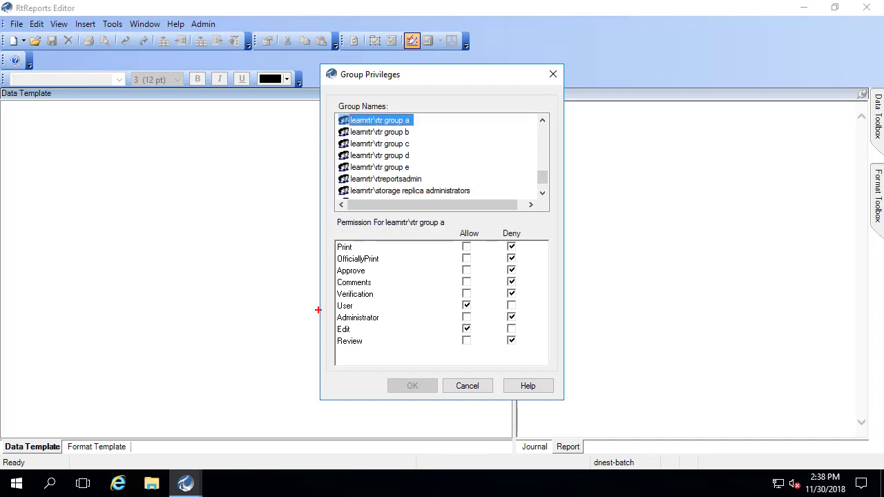
left_click_drag(325, 319, 480, 335)
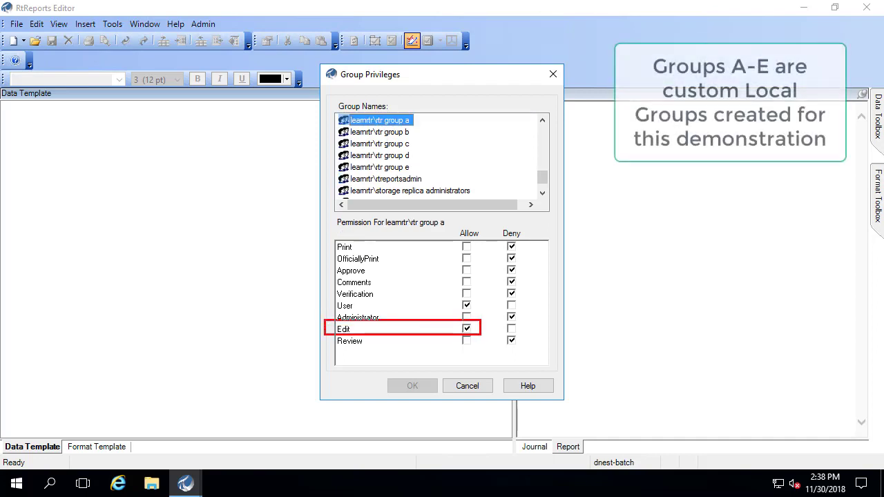
key("Escape")
left_click(388, 132)
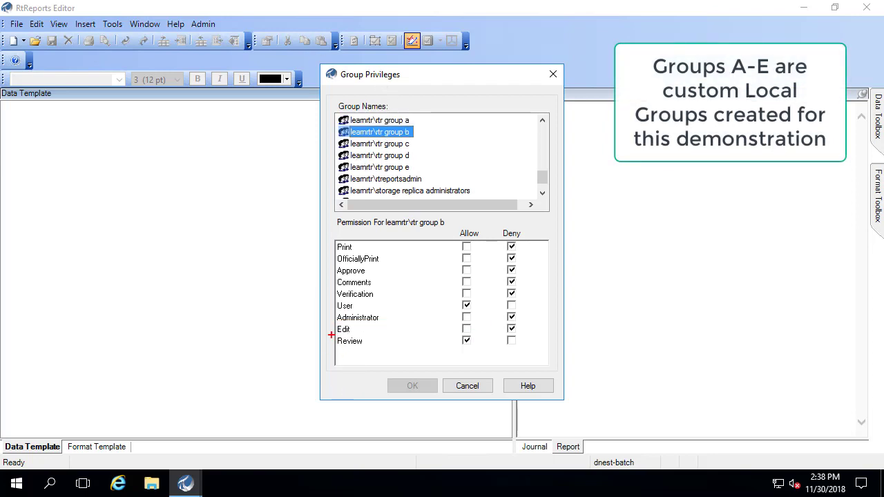
mouse_move(326, 330)
left_mouse_down()
mouse_move(339, 340)
mouse_move(482, 352)
left_mouse_up()
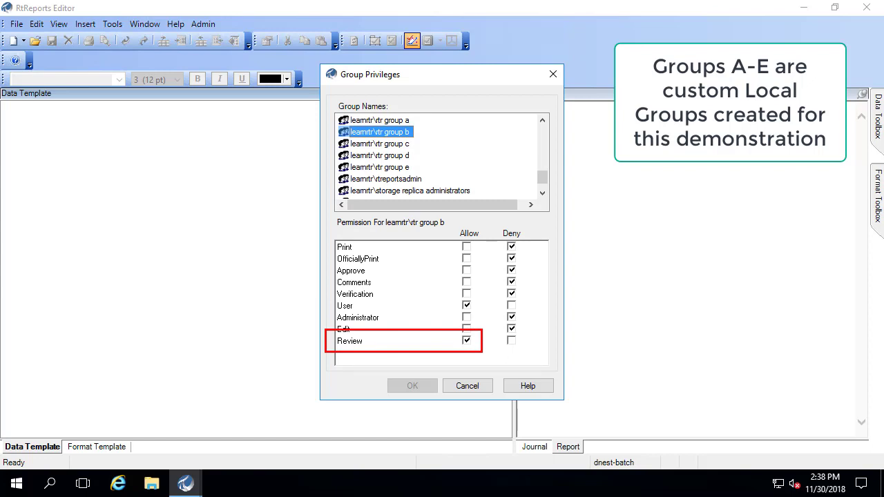
- Review vtr groups c, d and e, noting e allows only OfficiallyPrint and User
left_click(390, 145)
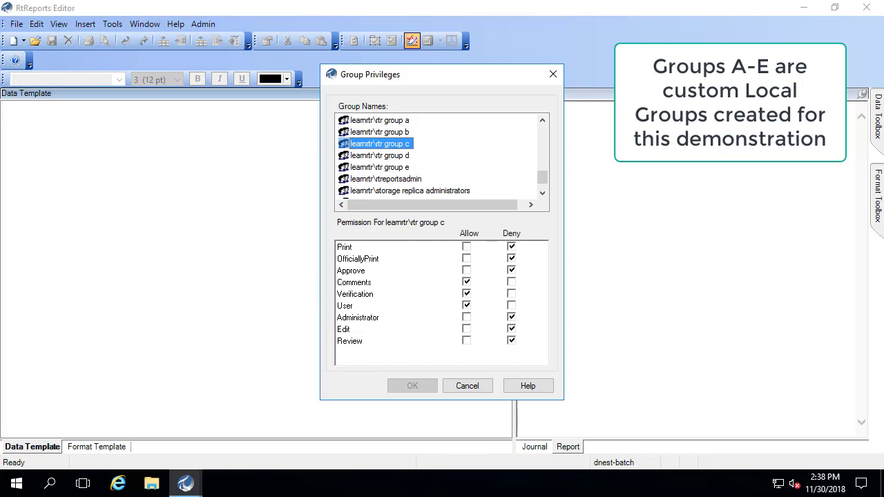
mouse_move(329, 274)
left_mouse_down()
mouse_move(353, 294)
mouse_move(481, 302)
left_mouse_up()
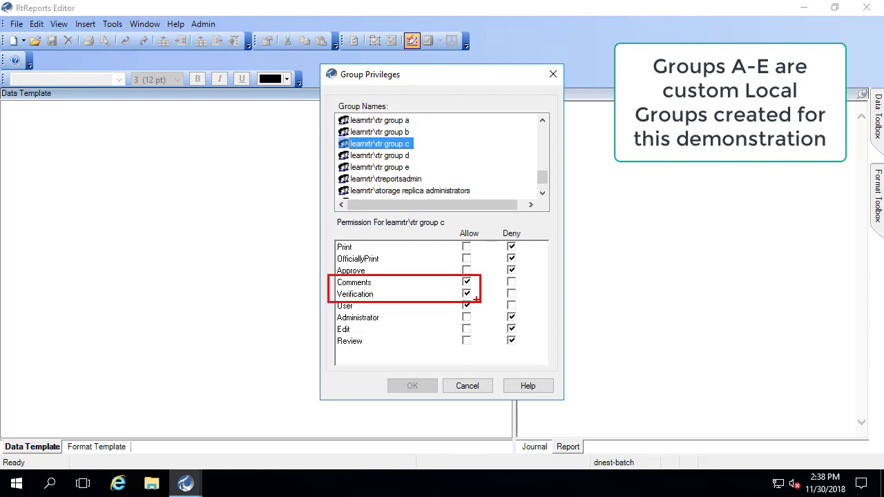
left_click(382, 156)
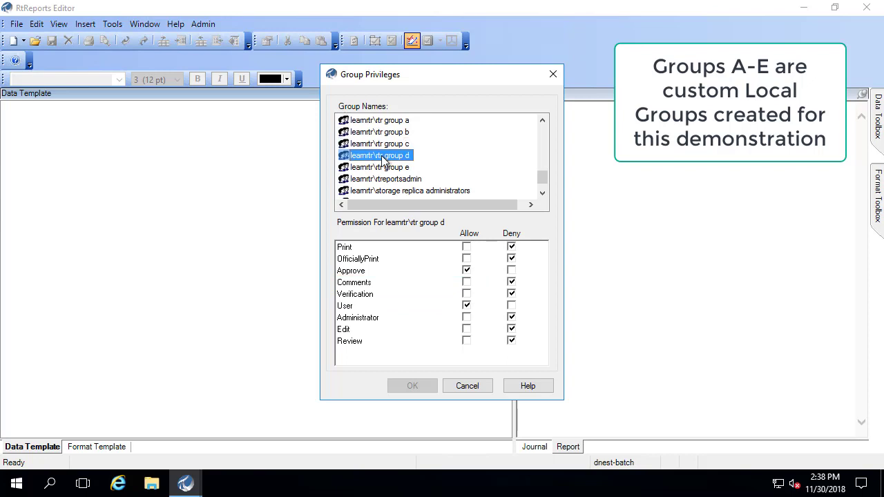
left_click_drag(324, 260, 490, 280)
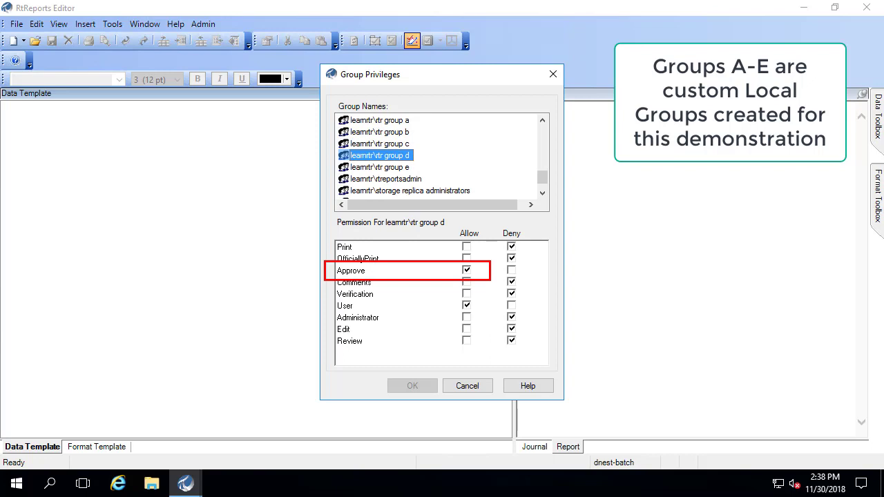
key("Escape")
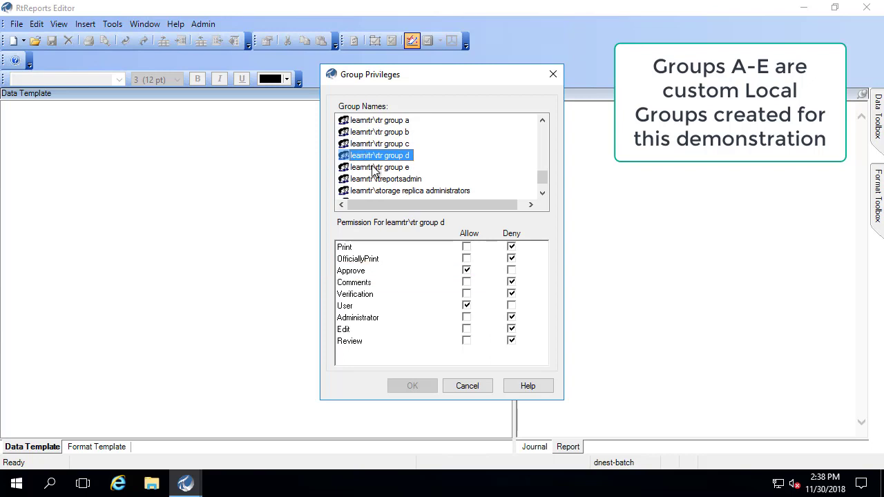
left_click(372, 167)
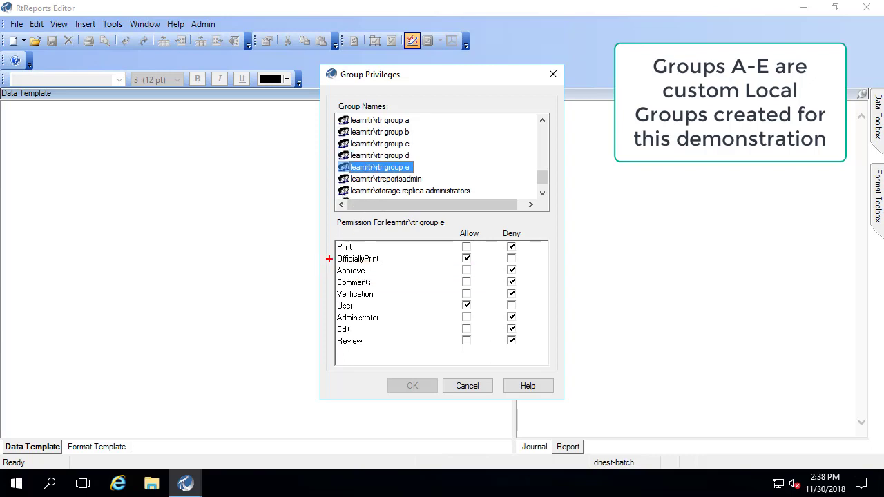
mouse_move(329, 250)
left_mouse_down()
mouse_move(389, 280)
mouse_move(483, 266)
left_mouse_up()
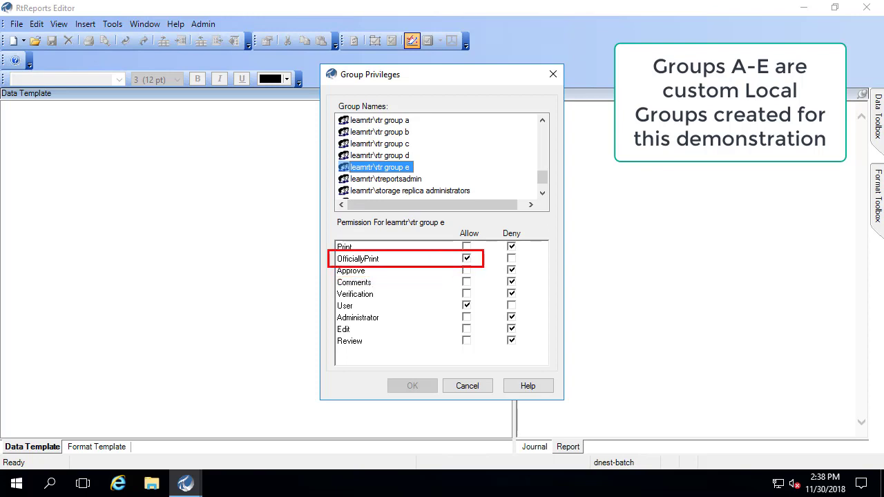
key("Escape")
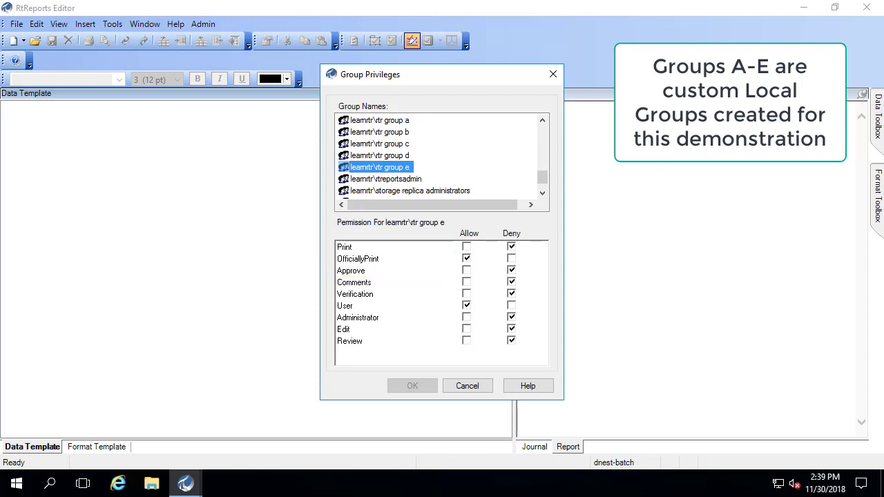
mouse_move(328, 235)
left_mouse_down()
mouse_move(423, 258)
mouse_move(480, 254)
left_mouse_up()
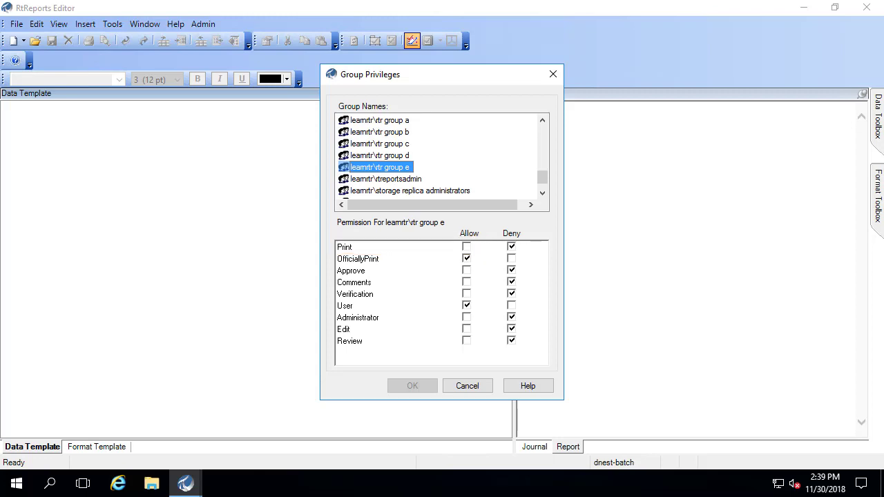
- Cancel Group Privileges and relaunch RtReports Editor from the Start menu's PI System folder
left_click(468, 386)
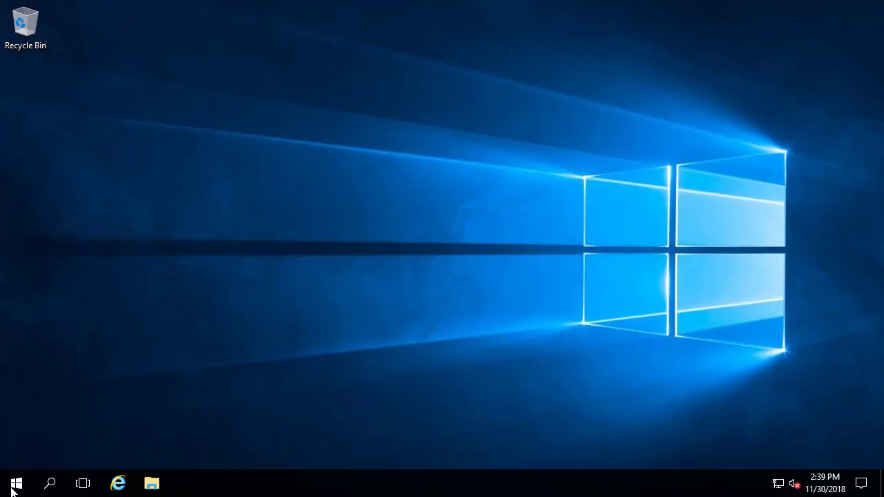
left_click(17, 483)
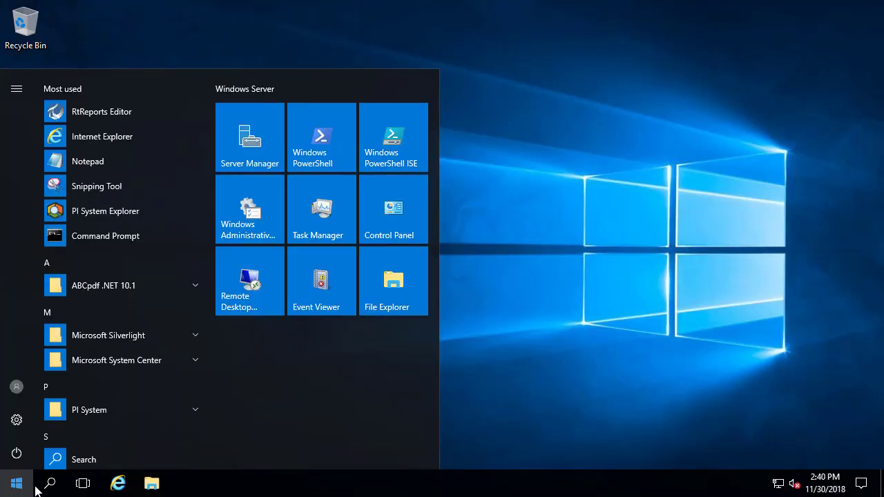
left_click(198, 409)
scroll(209, 414, "down", 5)
left_click(118, 204)
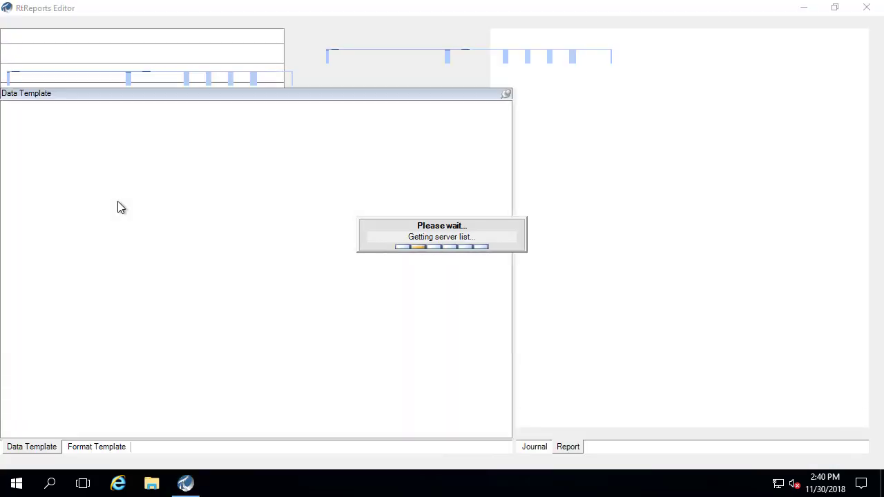
- Log on with a different user name and password in the 'lear' domain
left_click(454, 256)
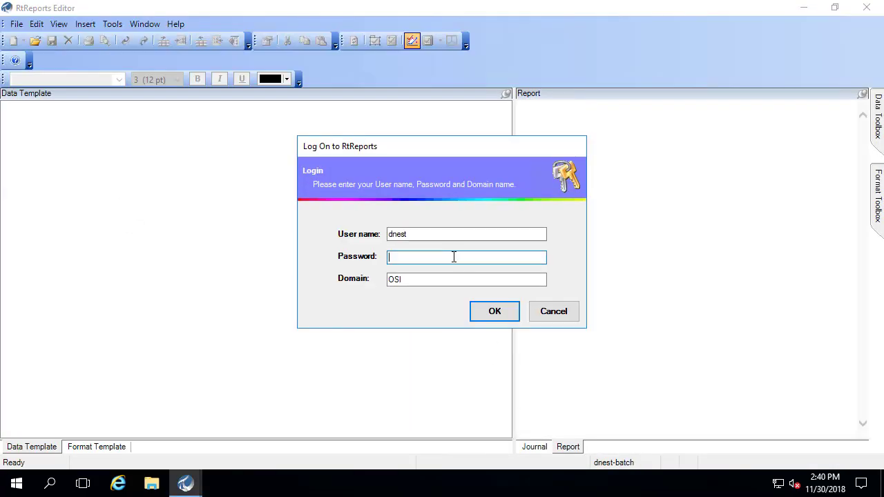
type("****")
key("BackSpace")
key("BackSpace")
key("BackSpace")
key("BackSpace")
key("shift+Tab")
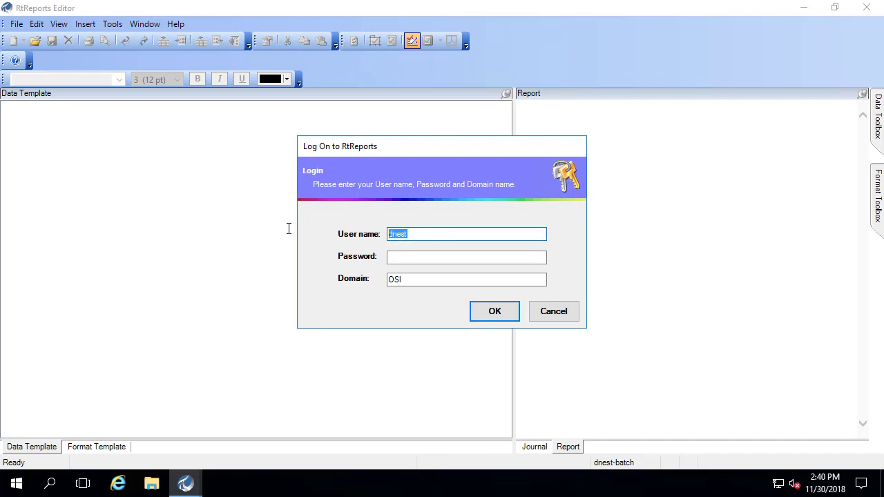
type("Ruby")
key("Tab")
type("*")
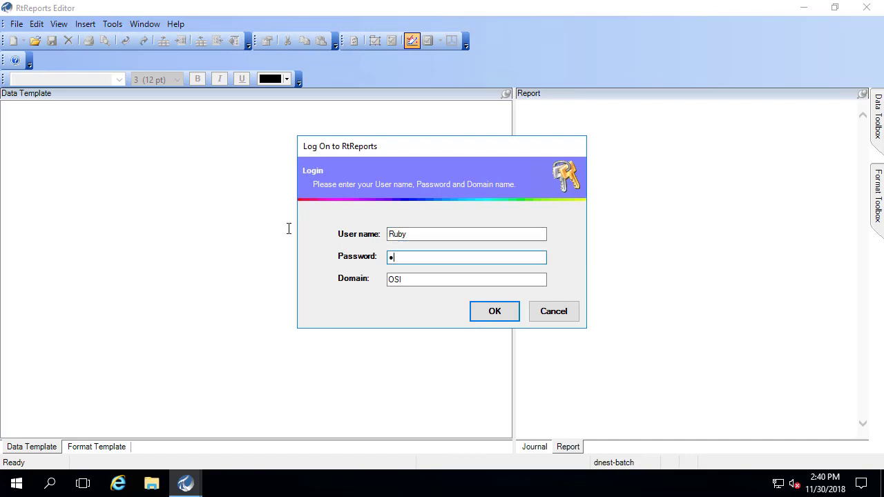
type("************")
key("Tab")
type("lear")
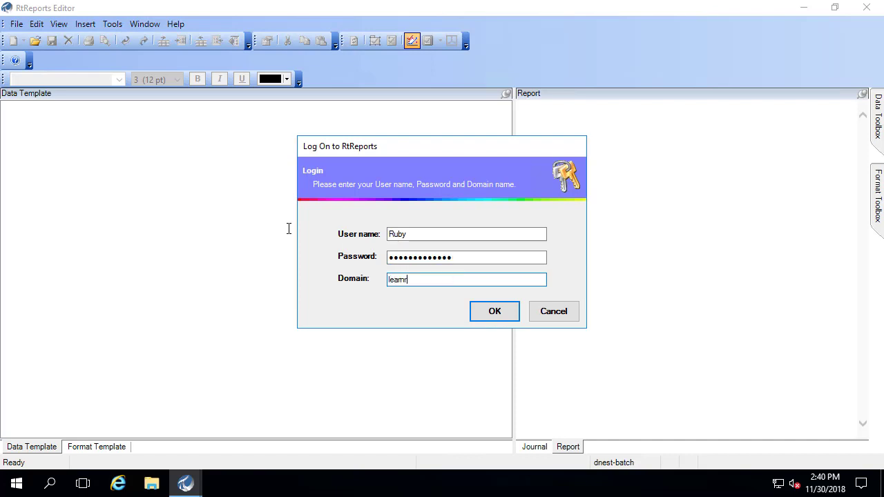
left_click(489, 314)
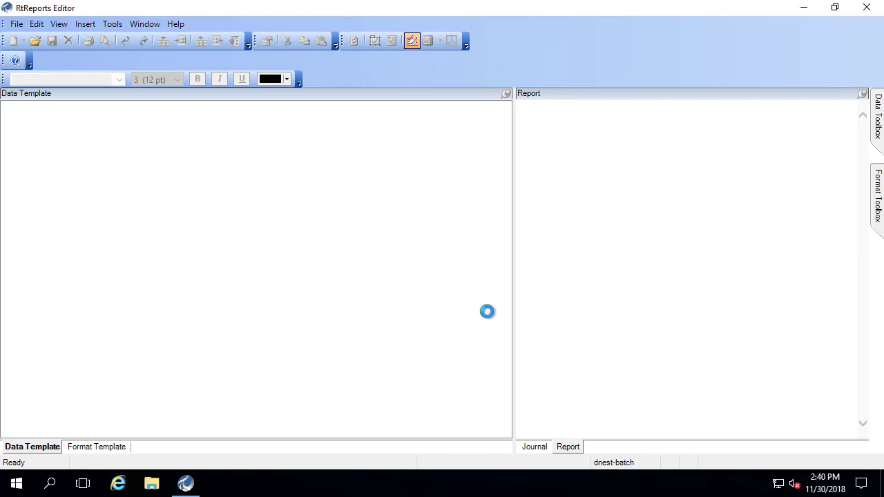
- Try opening the Time based with Equipment report and dismiss the missing-permission error
left_click(14, 26)
left_click(35, 57)
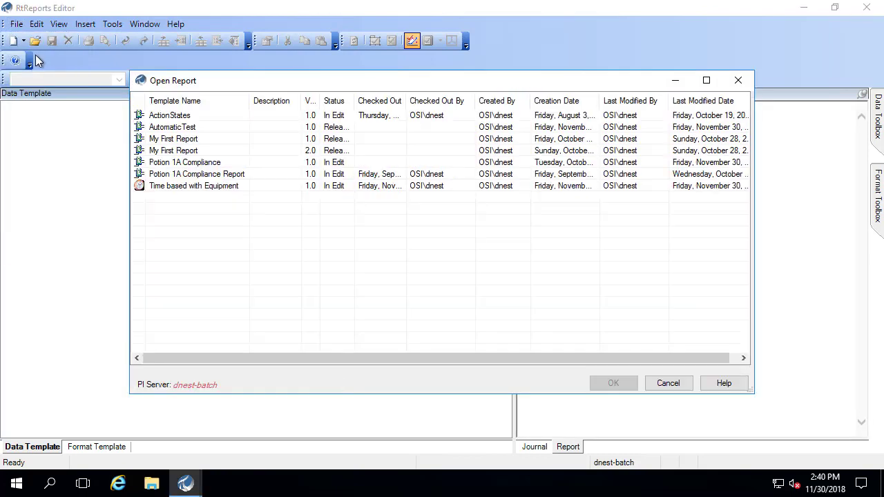
left_click(192, 187)
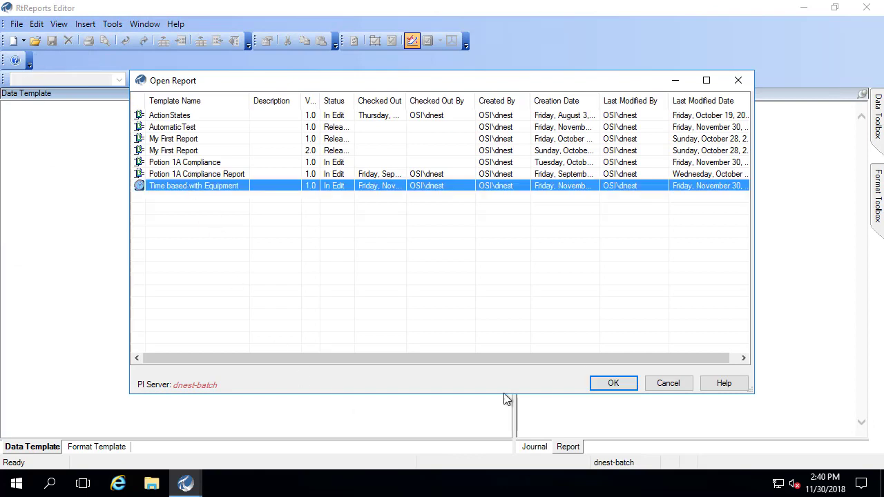
left_click(613, 385)
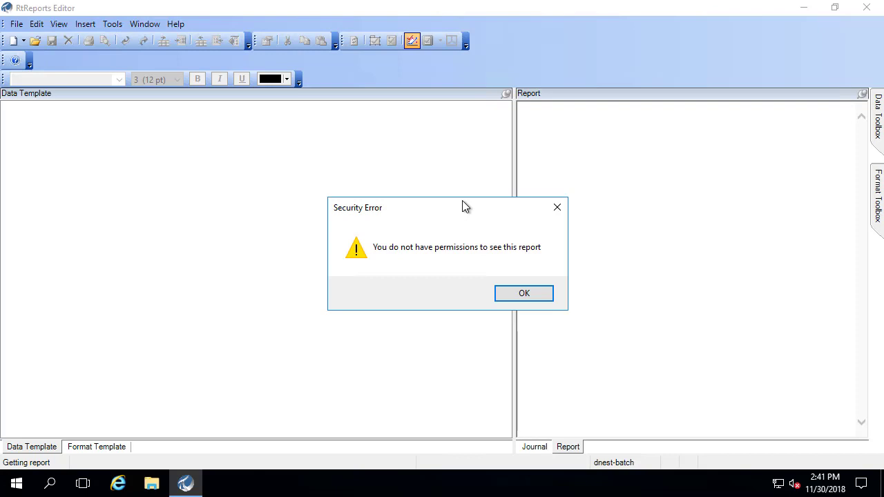
left_click(506, 299)
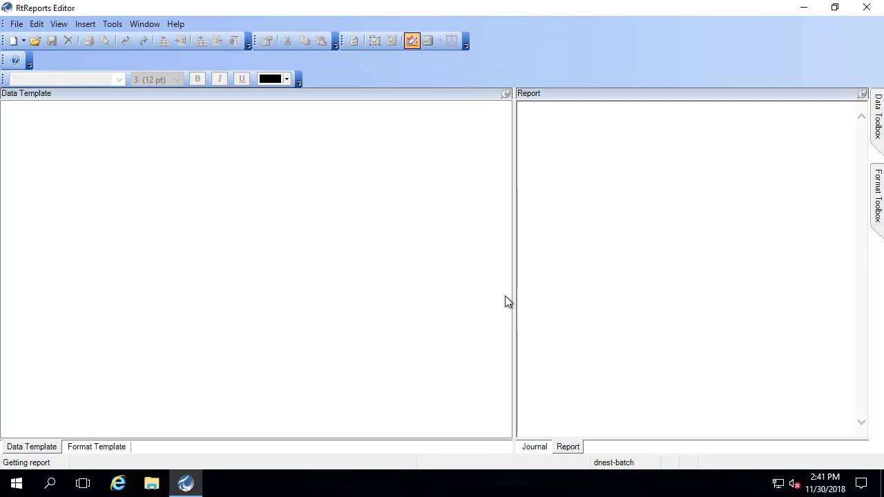
- Open the Potion 1A Compliance report template via File > Open
left_click(15, 24)
left_click(28, 56)
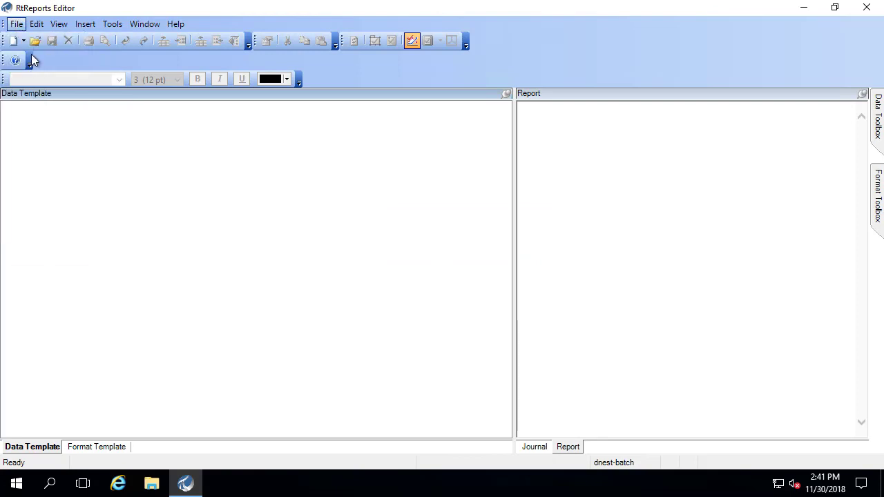
left_click(185, 164)
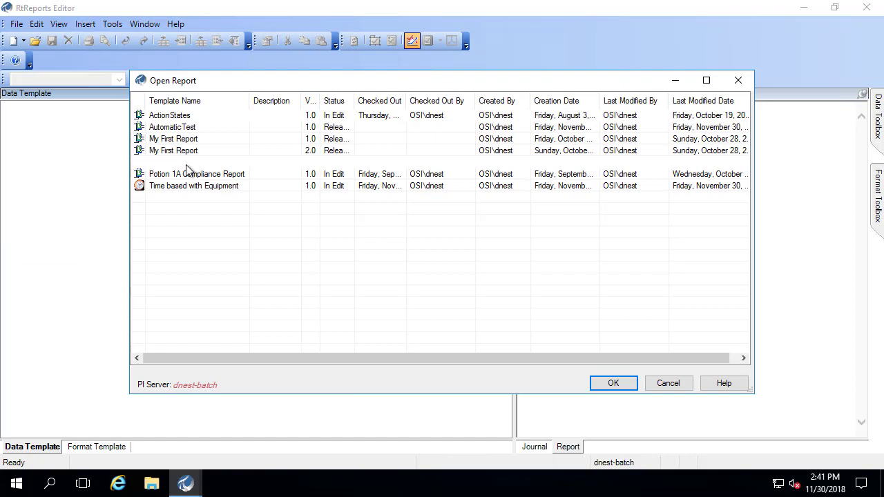
left_click(621, 384)
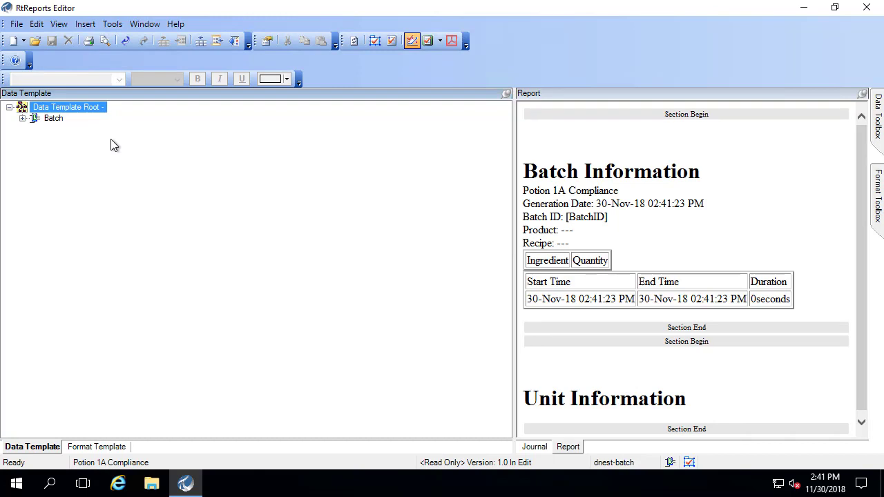
- Show the Format Template tab and open Property for the Potion 1A Compliance root
left_click(107, 449)
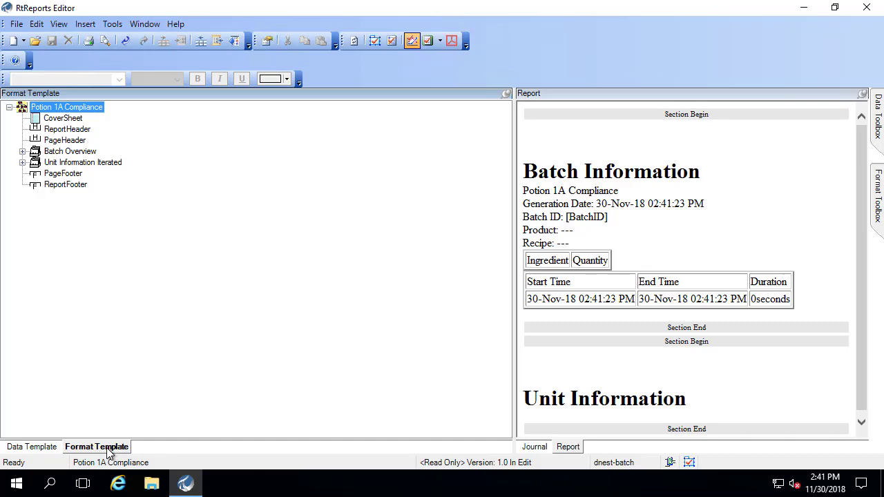
right_click(72, 111)
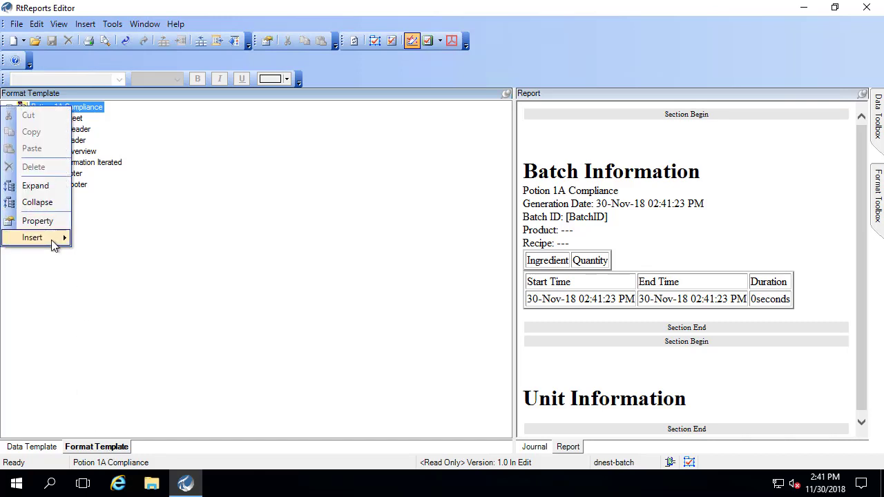
mouse_move(55, 238)
left_click(54, 223)
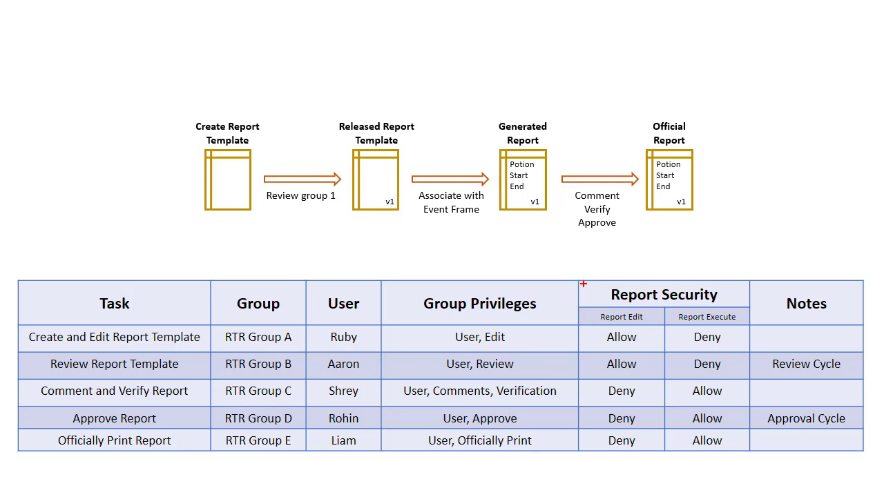
left_click_drag(583, 283, 746, 453)
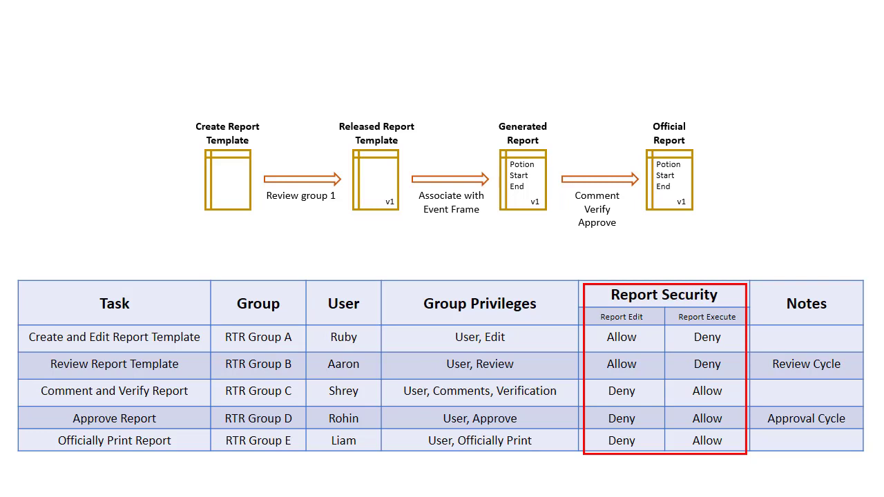
left_click_drag(597, 328, 645, 376)
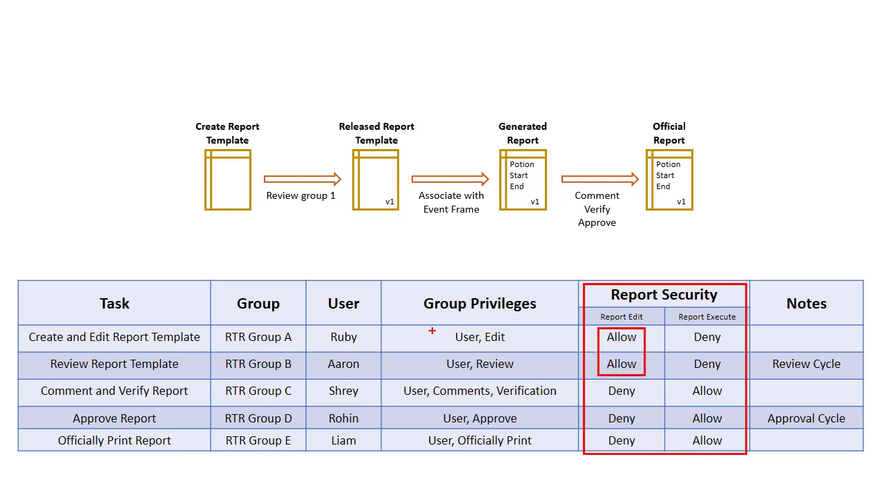
left_click_drag(432, 332, 528, 372)
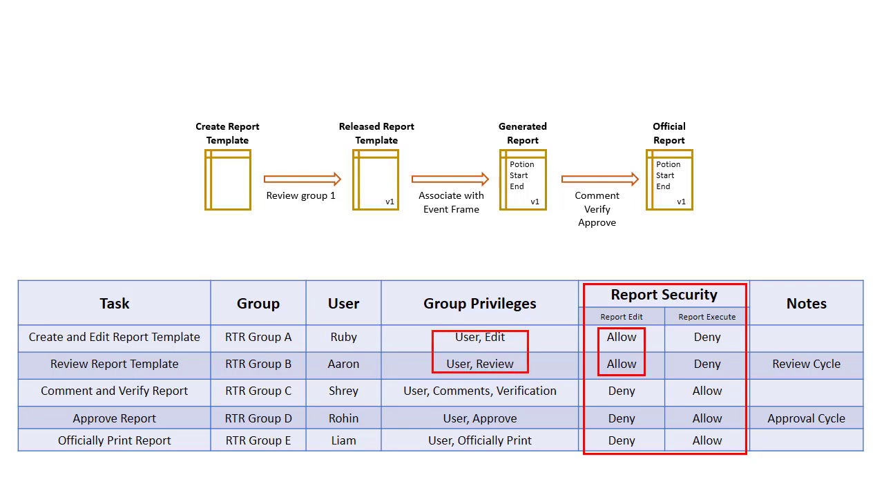
left_click_drag(673, 383, 740, 451)
left_click_drag(399, 380, 569, 453)
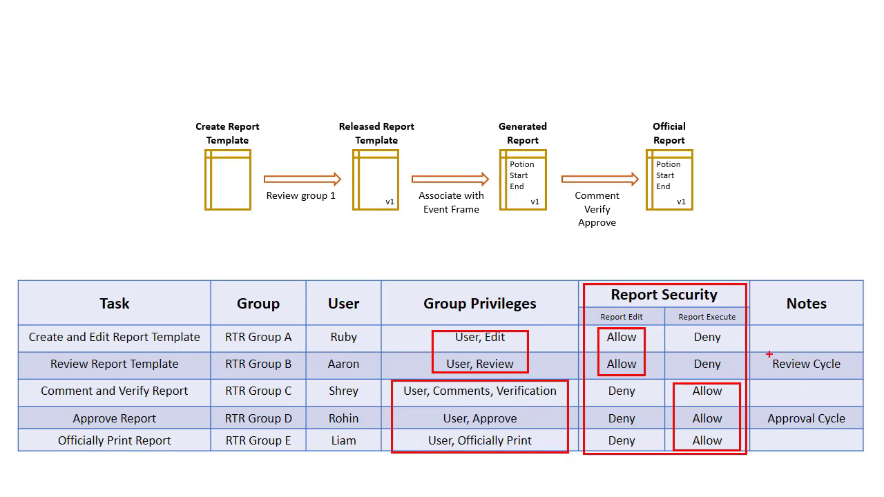
left_click_drag(764, 353, 849, 374)
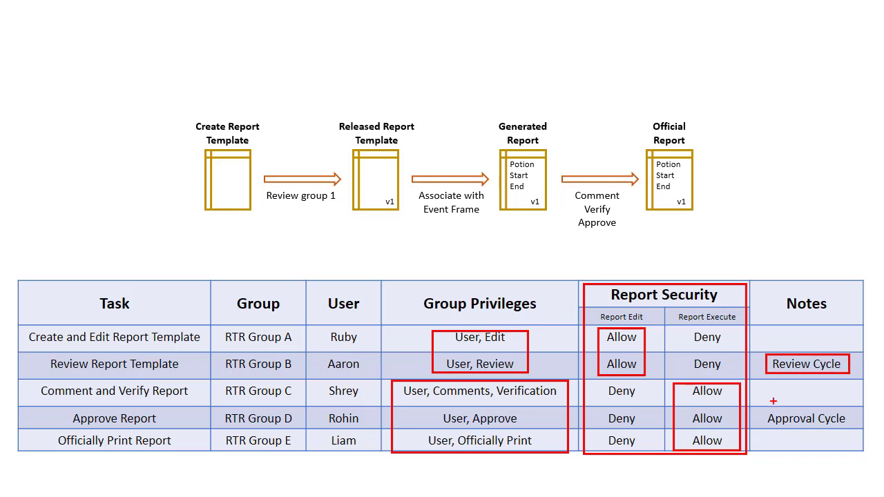
left_click_drag(763, 410, 849, 430)
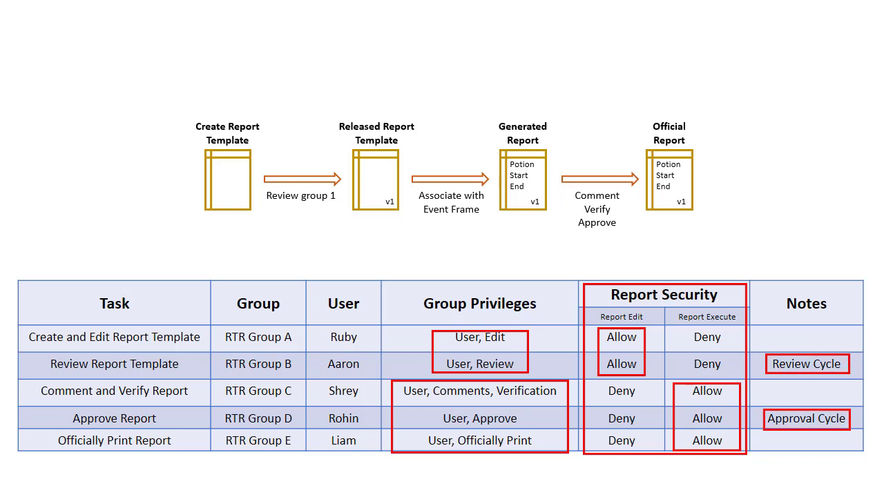
key("Escape")
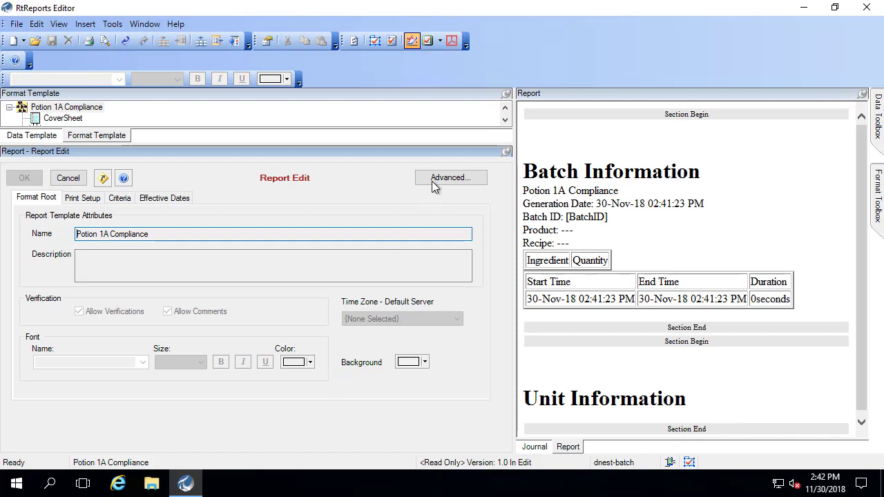
left_click(435, 181)
left_click(436, 181)
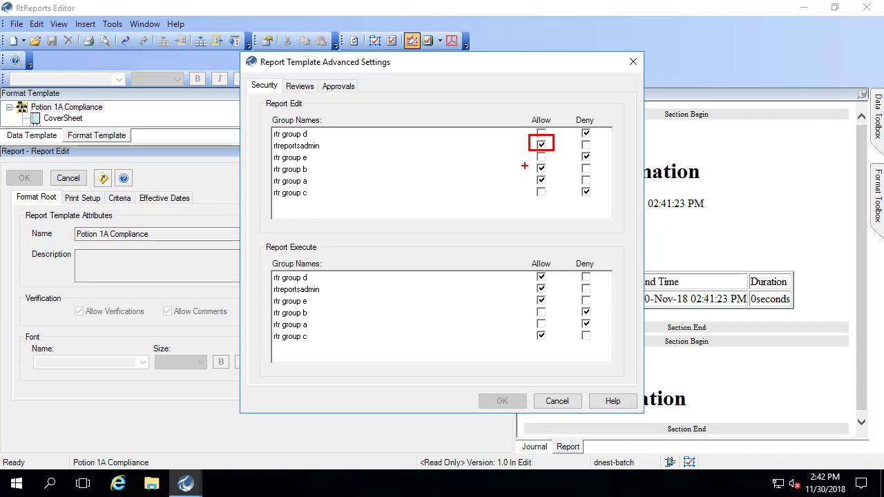
left_click_drag(525, 160, 557, 191)
mouse_move(520, 263)
left_mouse_down()
mouse_move(563, 308)
mouse_move(556, 344)
left_mouse_up()
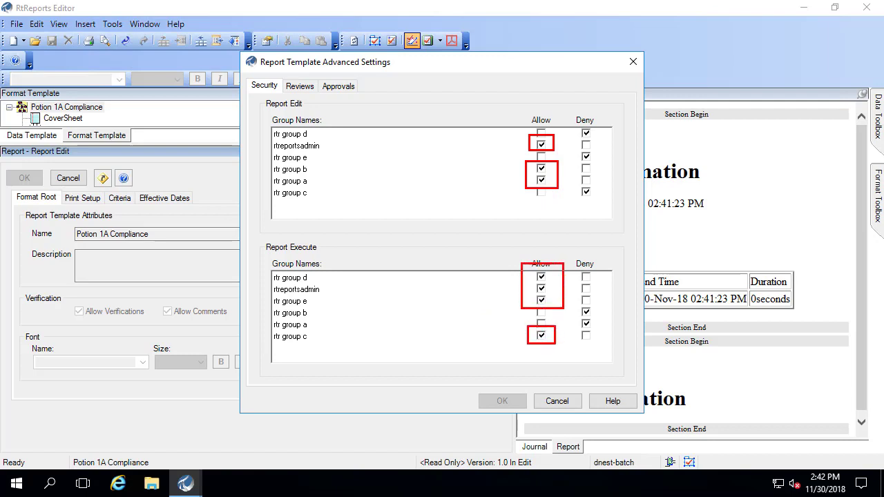
left_click(300, 86)
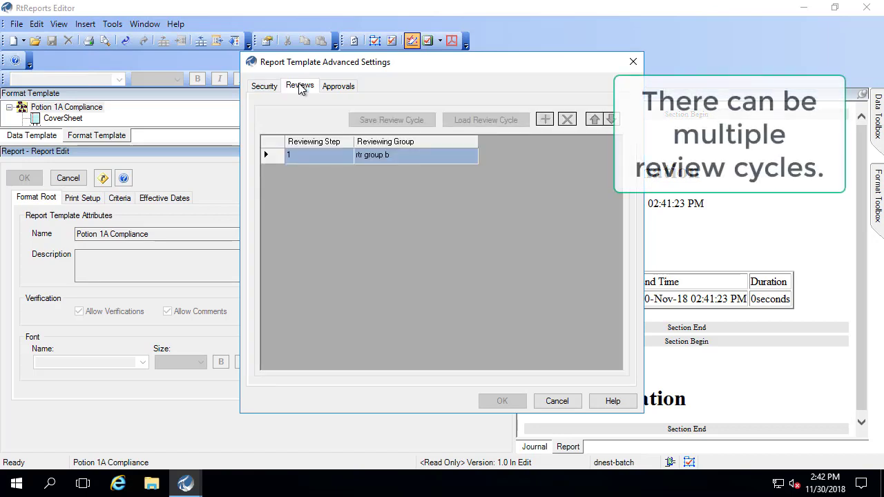
mouse_move(275, 143)
left_mouse_down()
mouse_move(352, 176)
mouse_move(493, 175)
left_mouse_up()
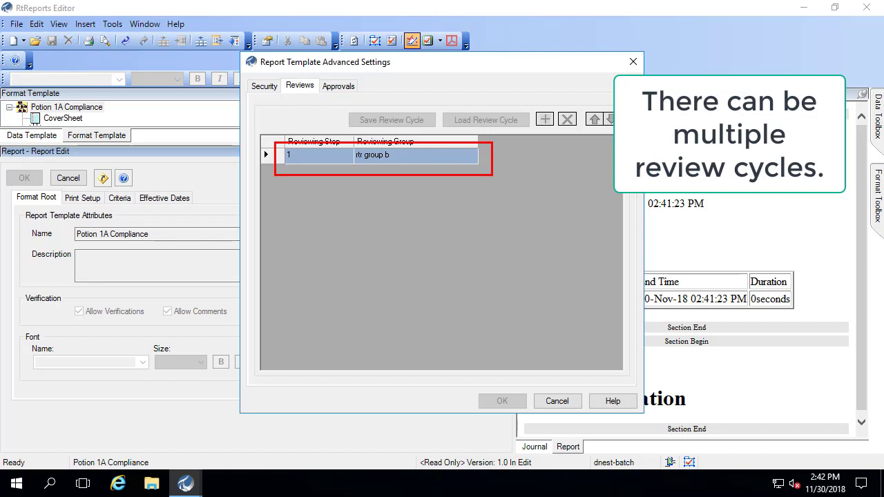
left_click(331, 90)
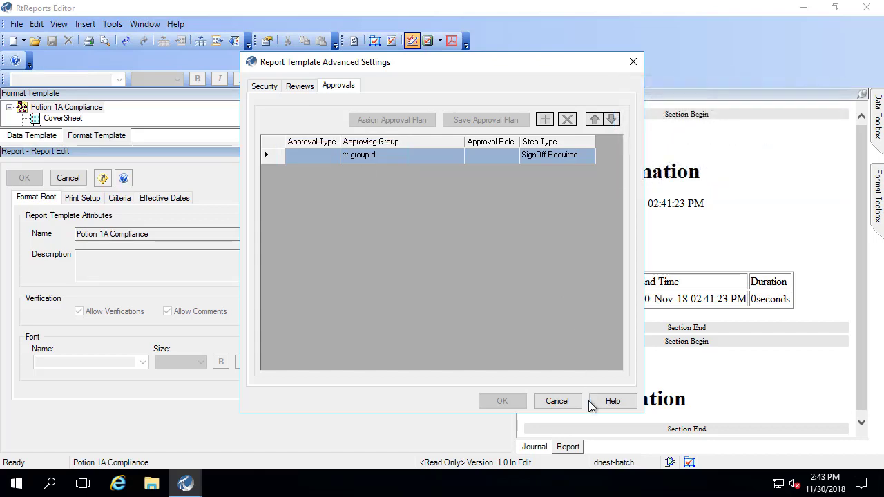
left_click(557, 401)
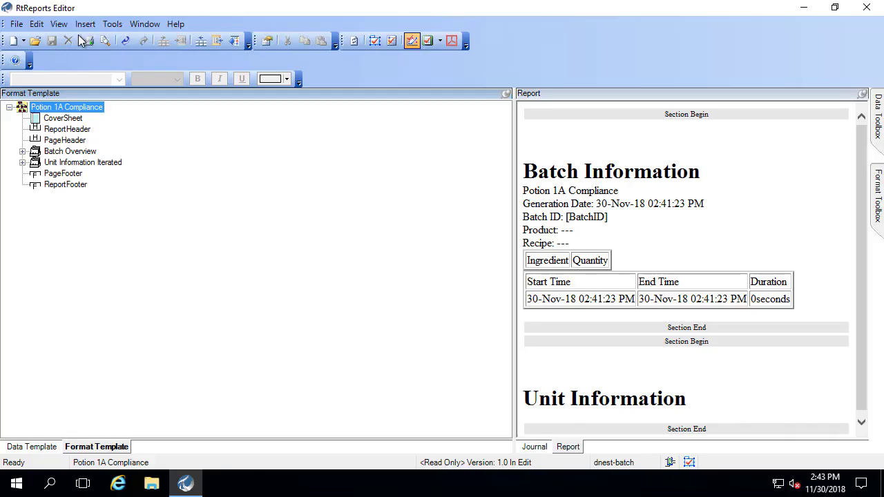
- Mark version 1.0 for review in Tools > Report Version Manager
left_click(60, 24)
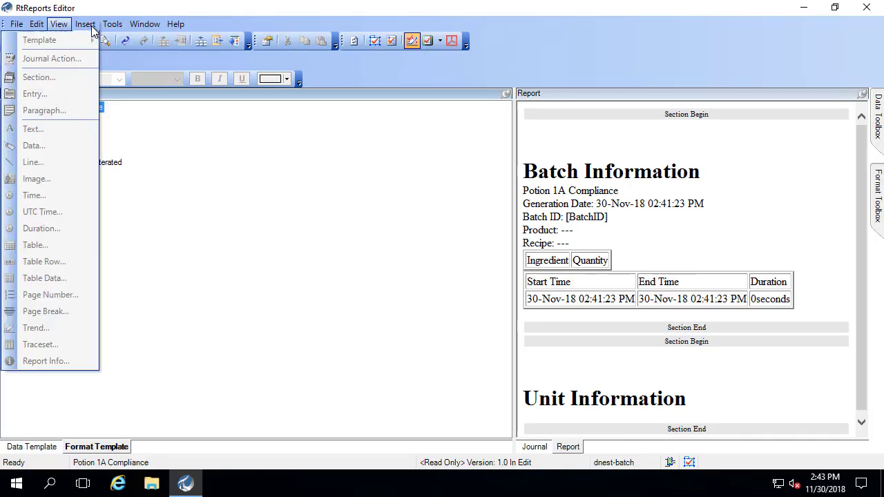
mouse_move(112, 24)
left_click(107, 41)
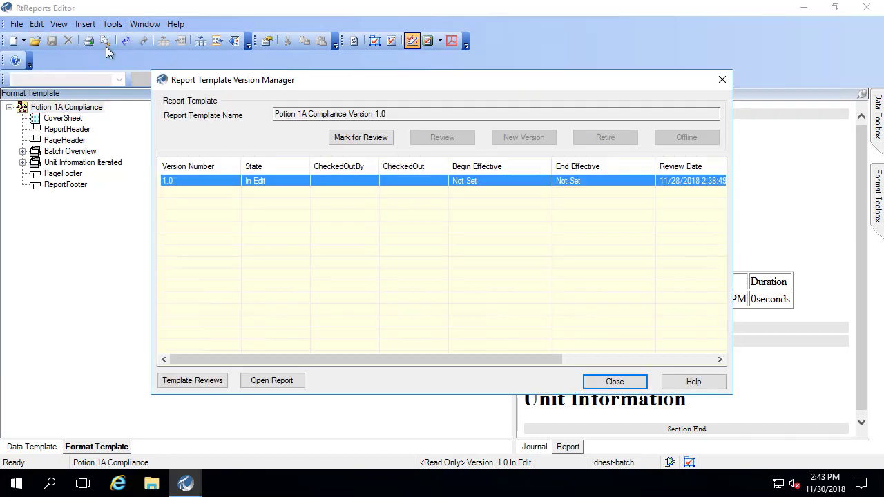
left_click(372, 139)
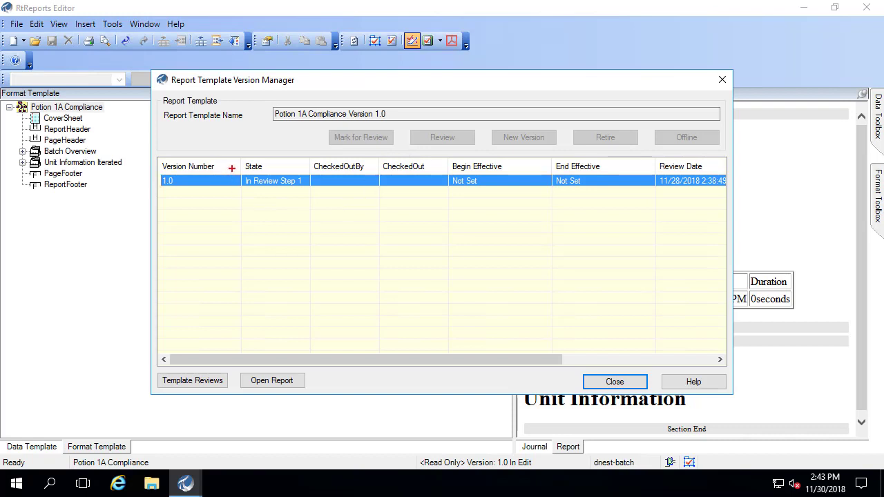
- Highlight the In Review Step 1 state and disabled version actions, then close the manager
mouse_move(232, 169)
left_mouse_down()
mouse_move(320, 204)
mouse_move(321, 195)
left_mouse_up()
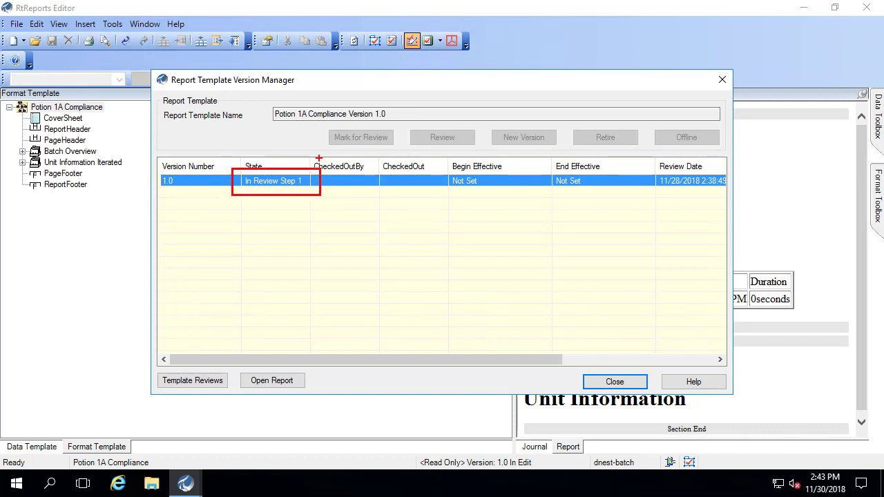
left_click_drag(318, 120, 733, 153)
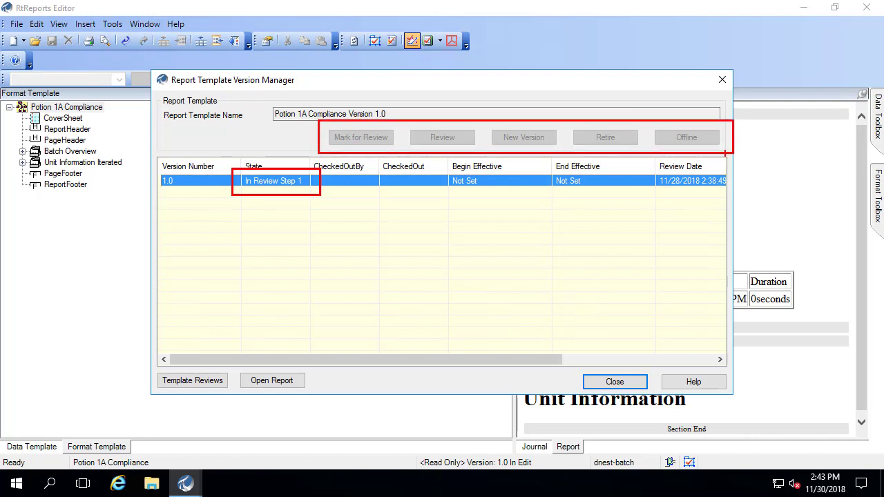
key("Escape")
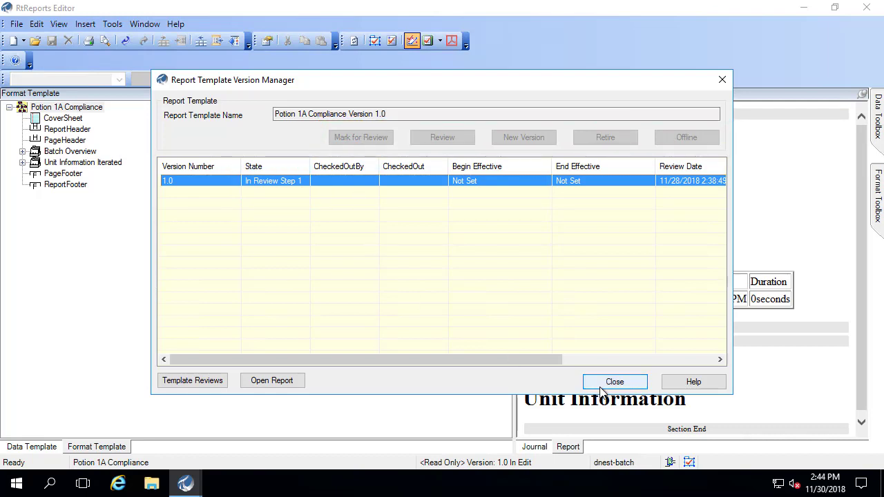
left_click(601, 386)
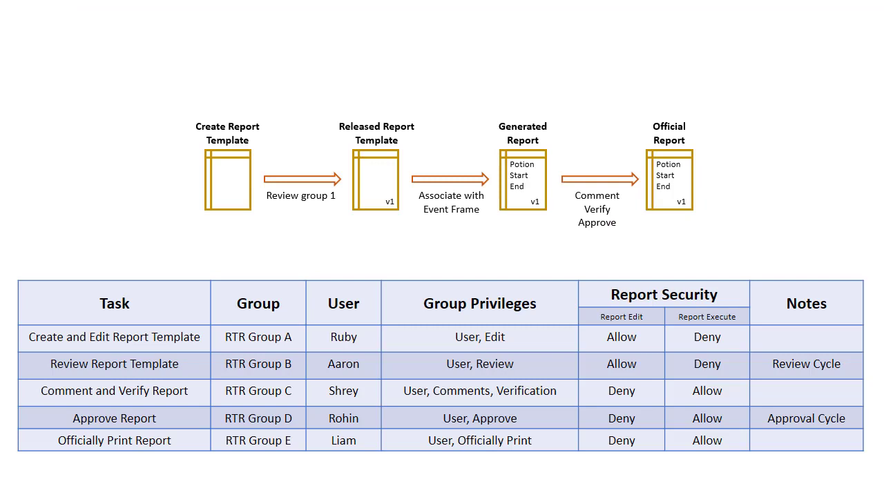
- Outline the Review Report Template row on the lifecycle slide
mouse_move(11, 346)
left_mouse_down()
mouse_move(22, 360)
mouse_move(389, 384)
left_mouse_up()
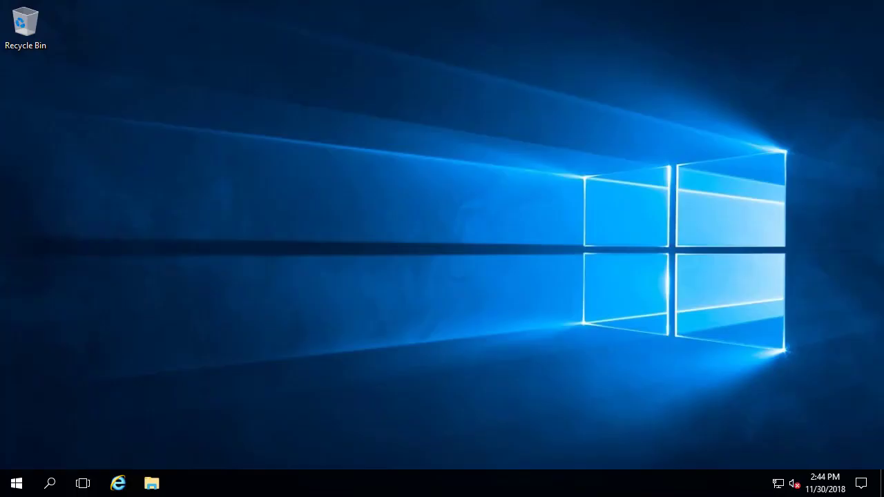
- Relaunch RtReports Editor from the Start menu's PI System folder
left_click(15, 483)
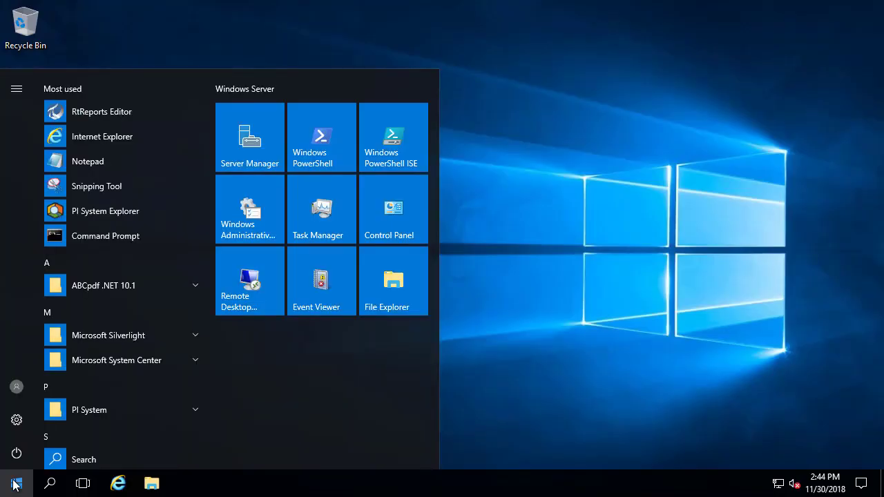
left_click(194, 410)
scroll(207, 409, "down", 5)
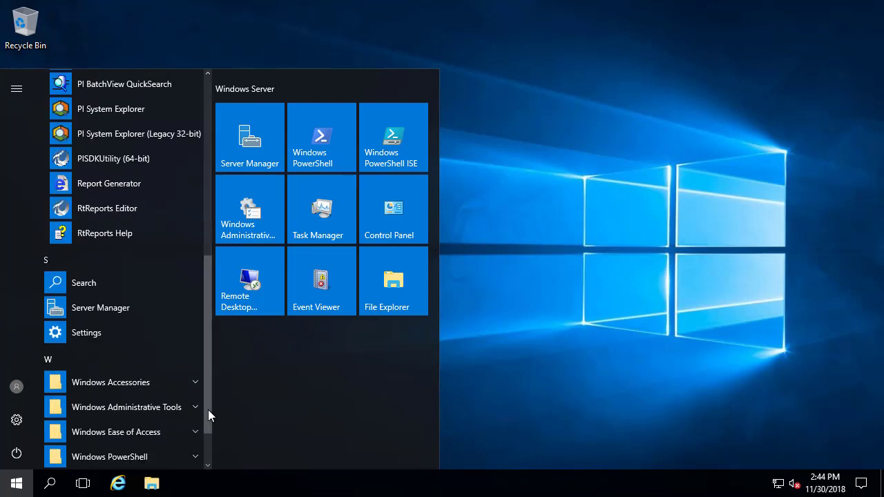
left_click(111, 208)
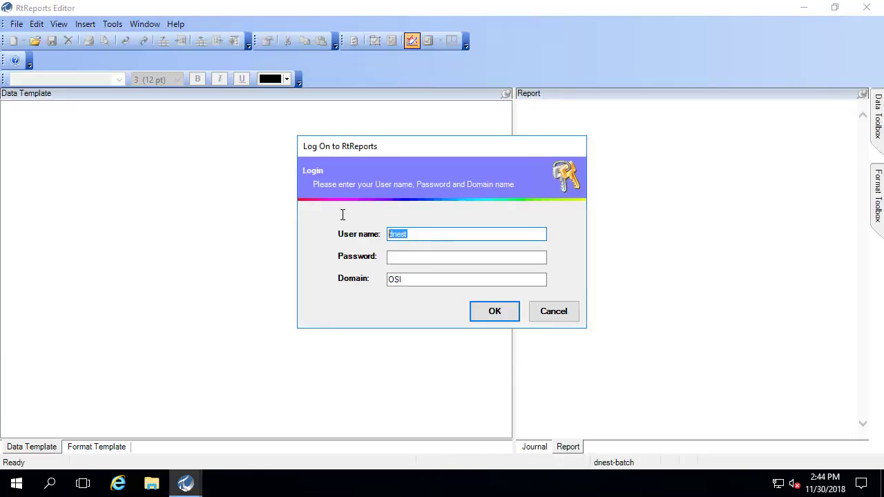
- Log on with the reviewer's user name and password in the learnrtr domain
type("Aaron")
key("Tab")
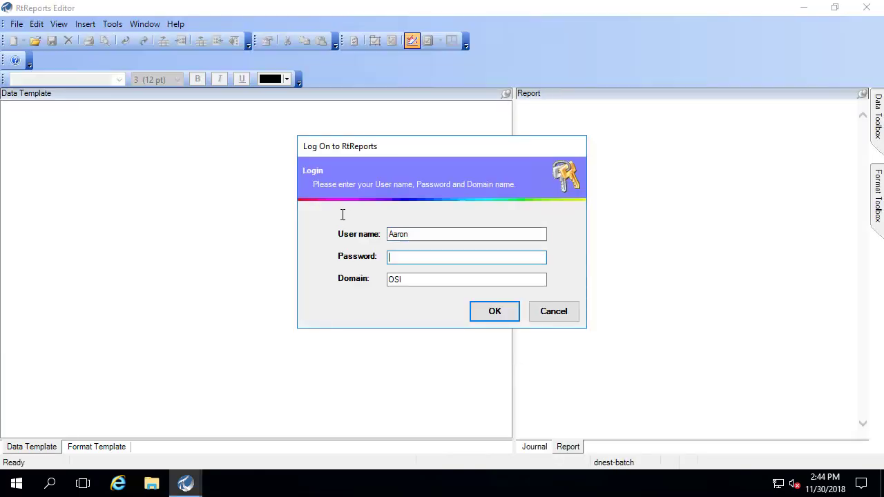
type("a************")
key("Tab")
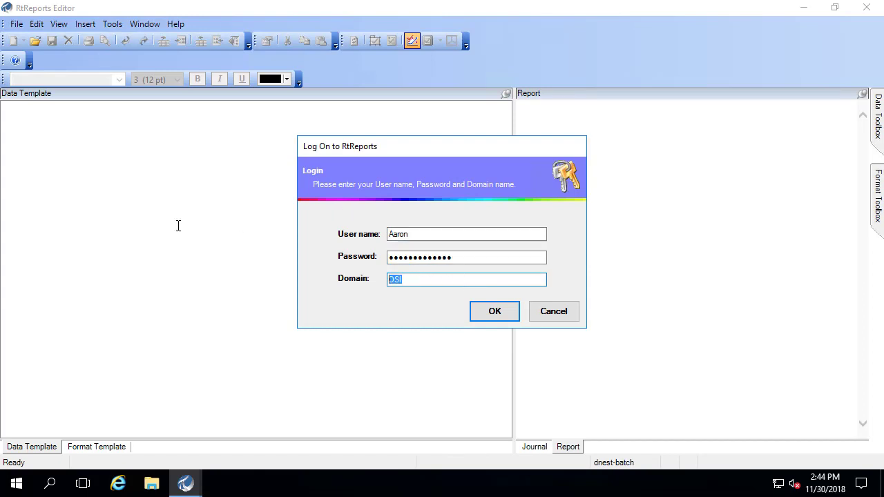
type("learnrtr")
left_click(470, 309)
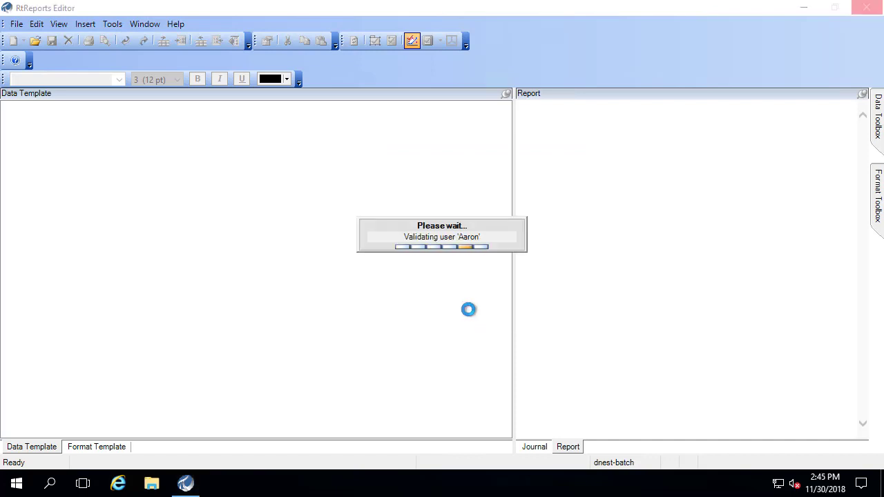
- Open the Potion 1A Compliance report template via File > Open
left_click(18, 26)
left_click(34, 59)
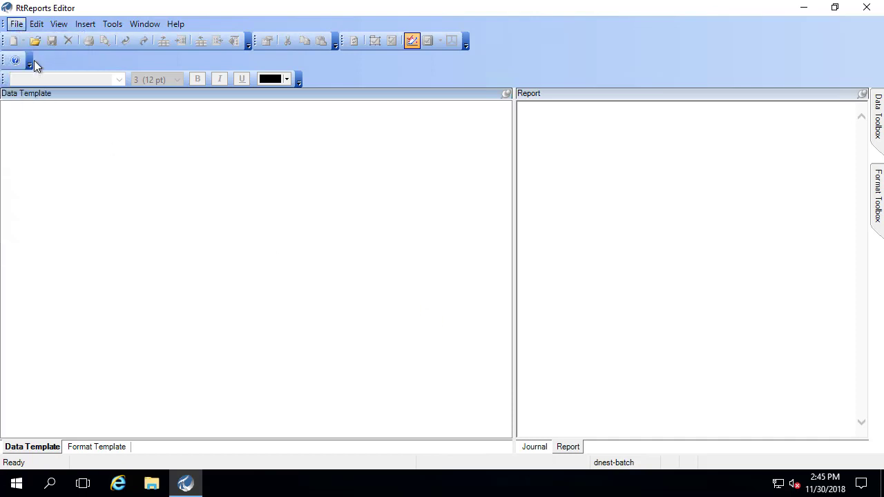
left_click(184, 163)
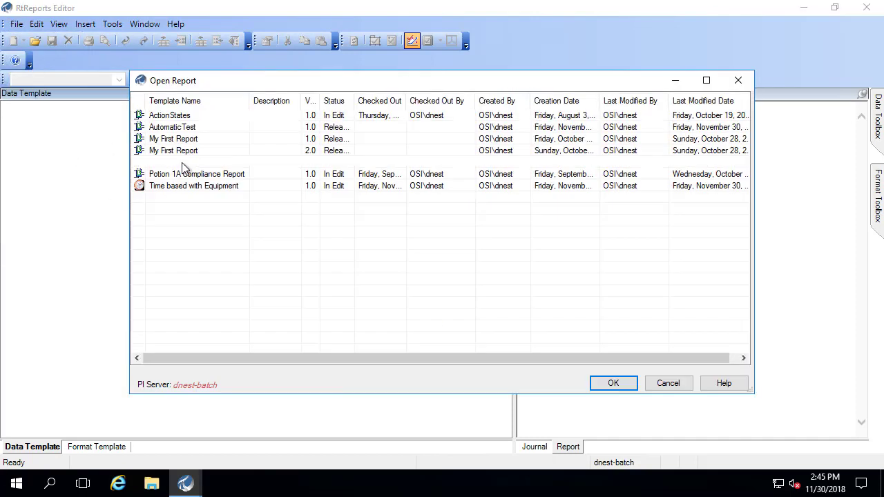
left_click(608, 383)
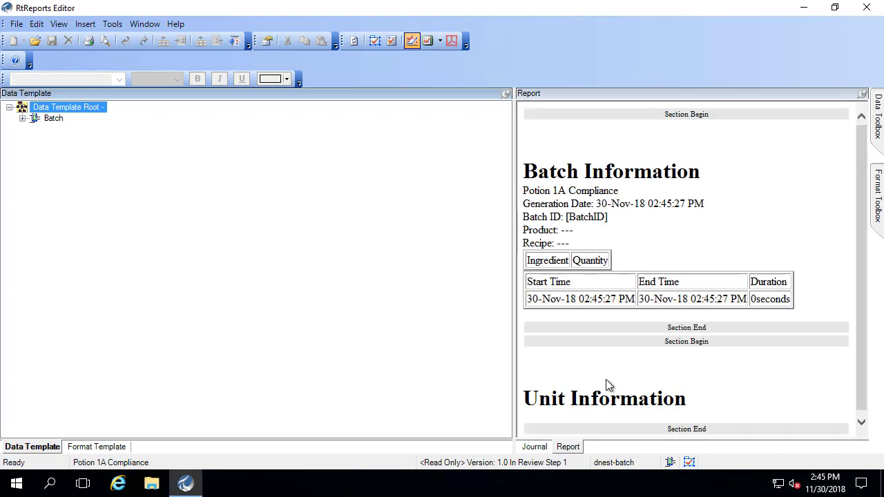
- Widen the report pane and generate a test report using event frames
left_click_drag(515, 341, 359, 340)
left_click(59, 24)
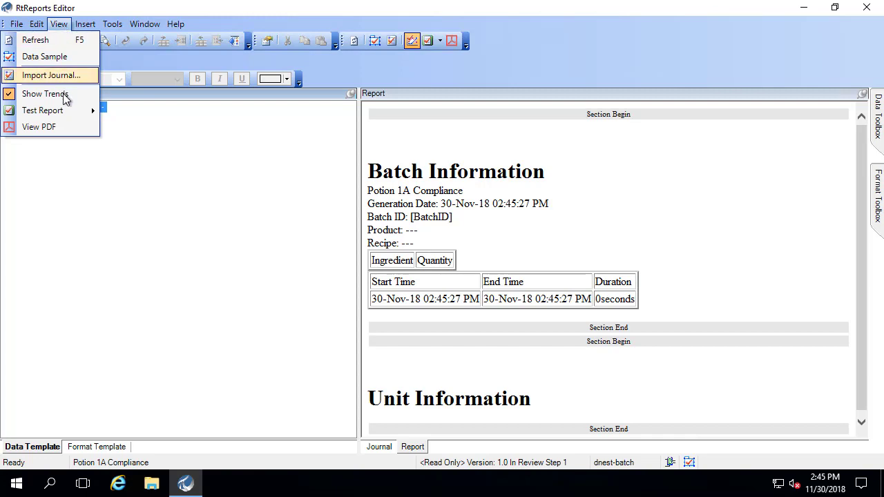
mouse_move(65, 109)
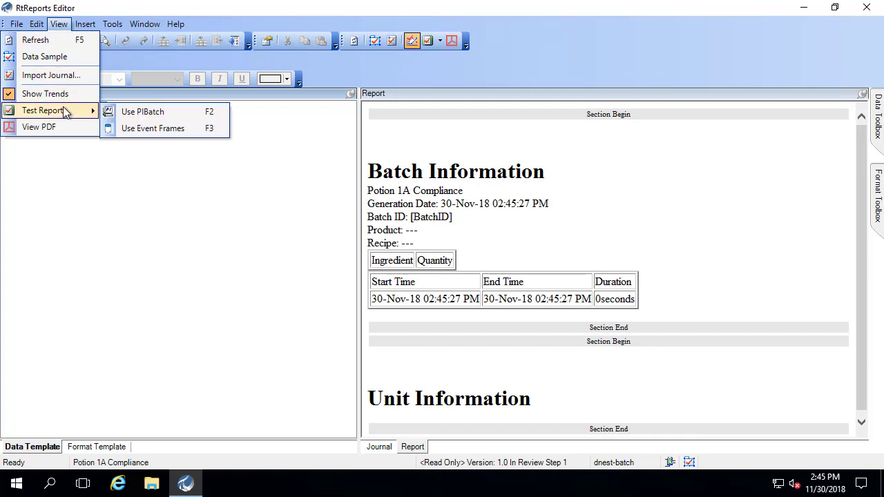
left_click(135, 128)
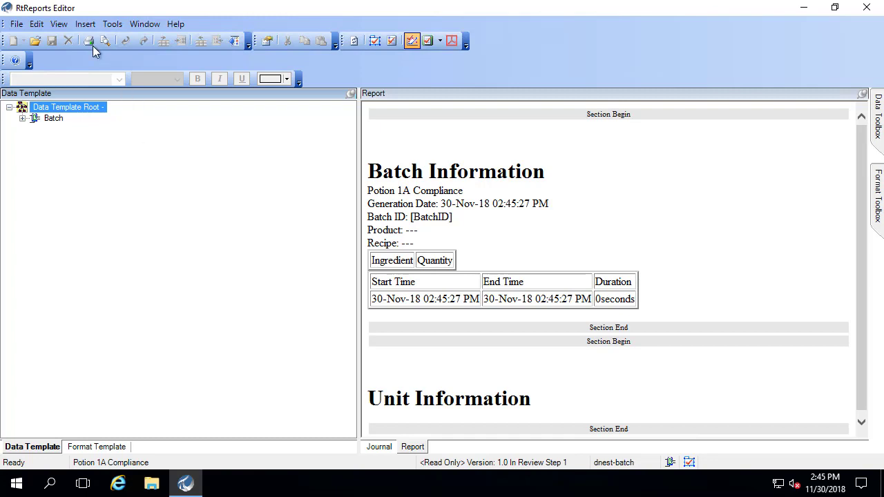
left_click(85, 24)
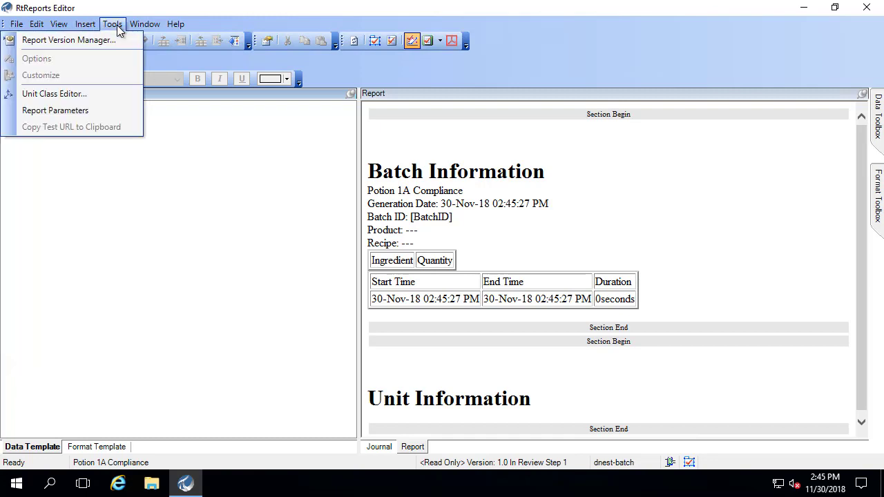
- Accept version 1.0 with comment 'I have reviewed this report', confirming with the reviewer's password
left_click(104, 38)
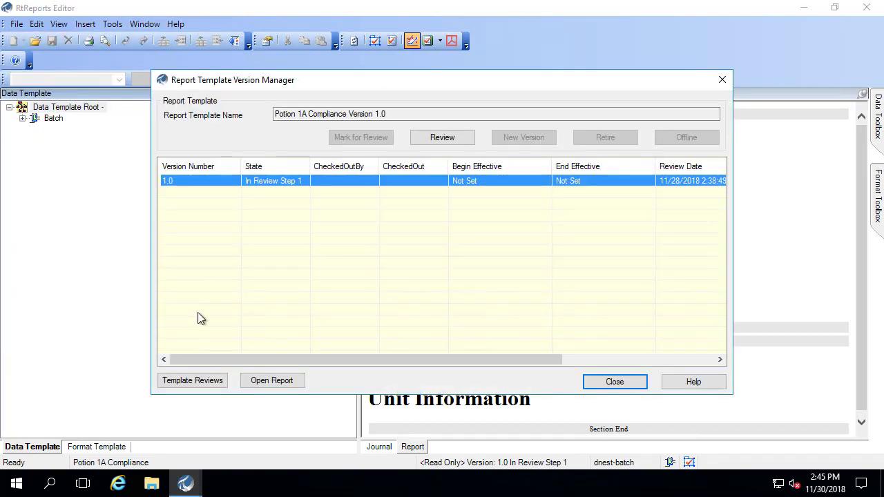
left_click(442, 138)
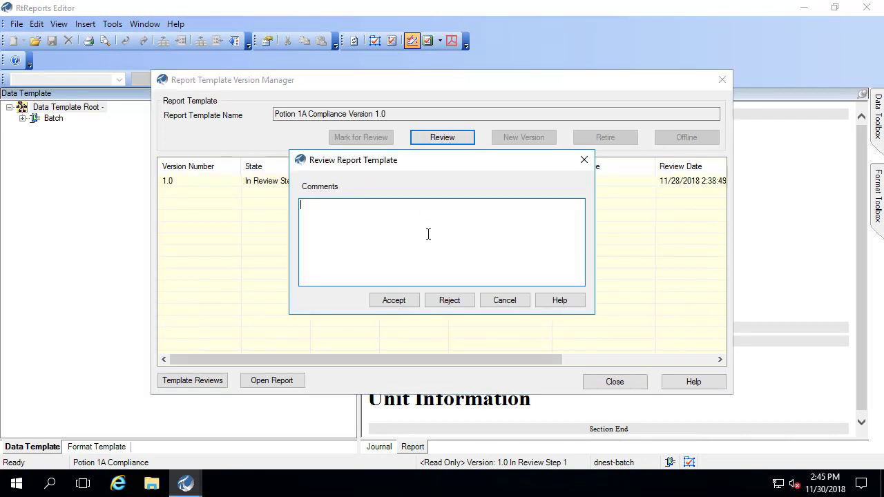
type("I have reviewed this report.")
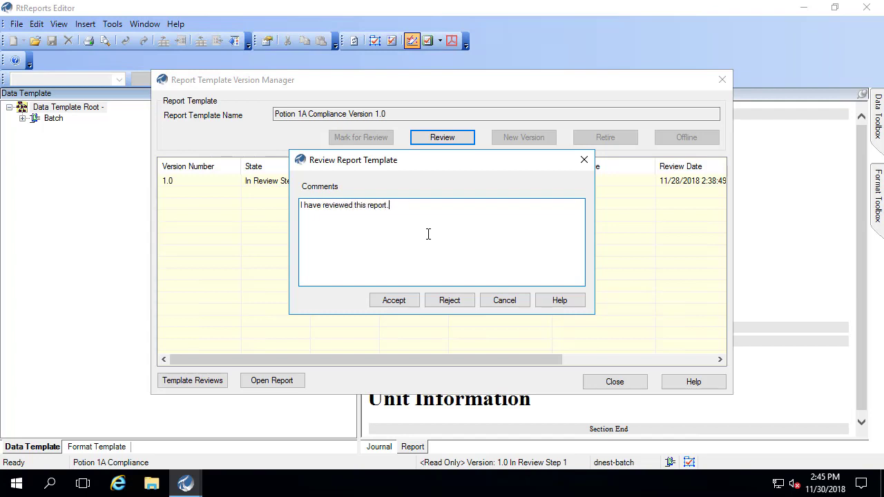
left_click(384, 304)
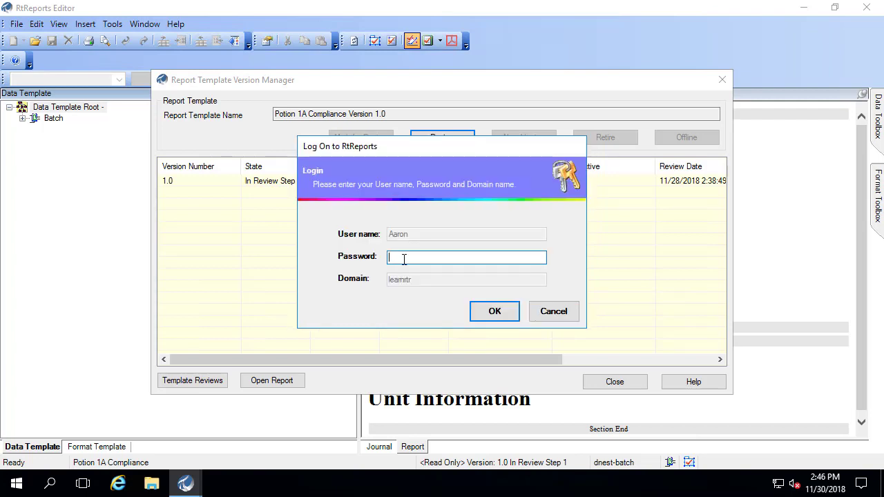
type("•••••••••••••")
left_click(491, 310)
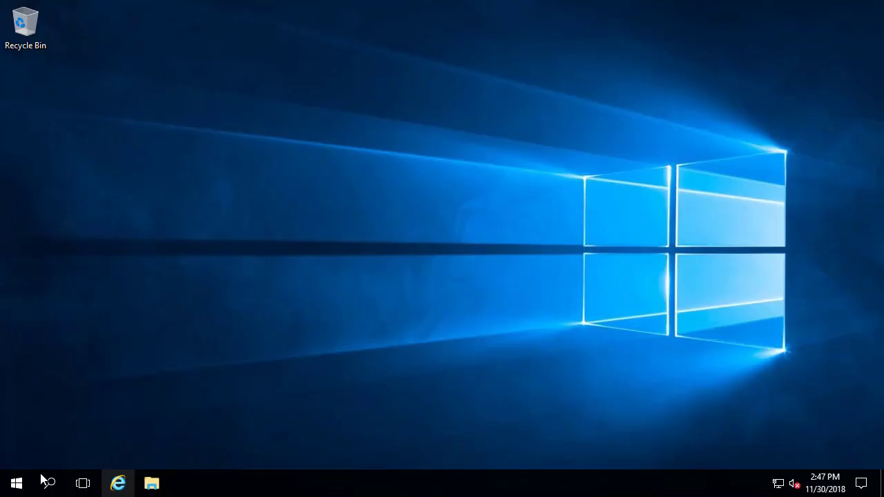
- Launch Report Generator from the PI System group in the Windows Start menu
left_click(16, 483)
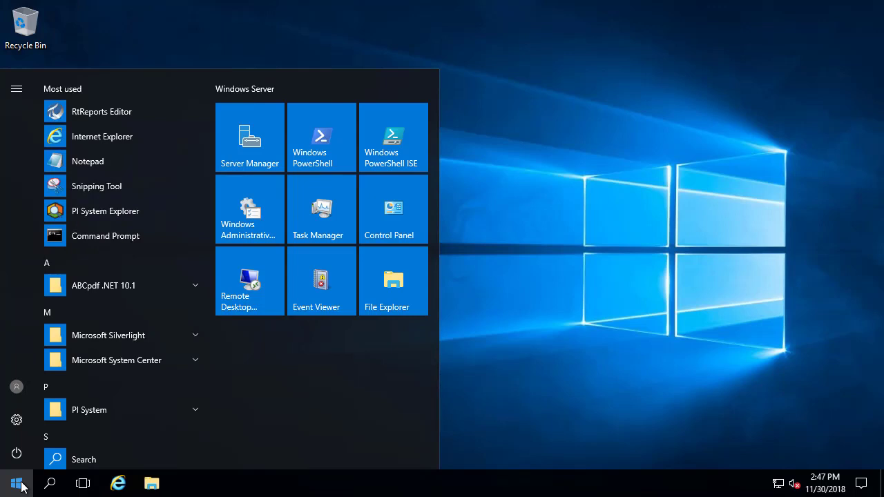
left_click(205, 411)
left_click(207, 407)
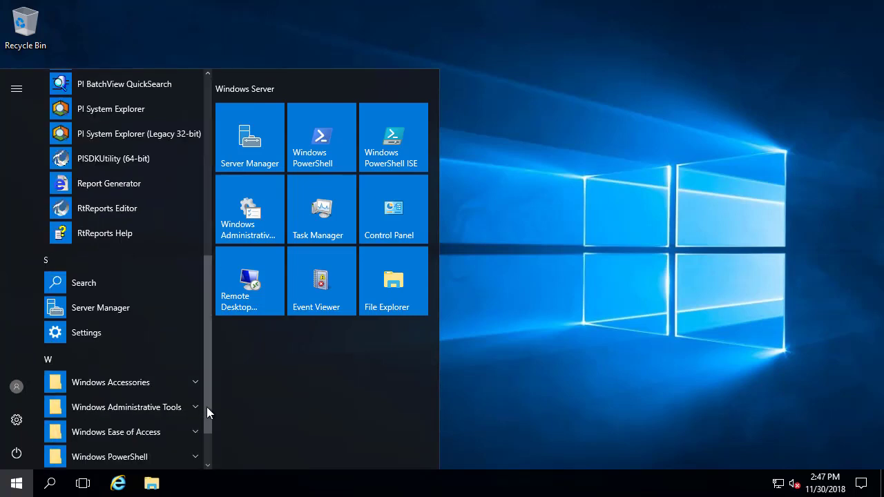
left_click(105, 184)
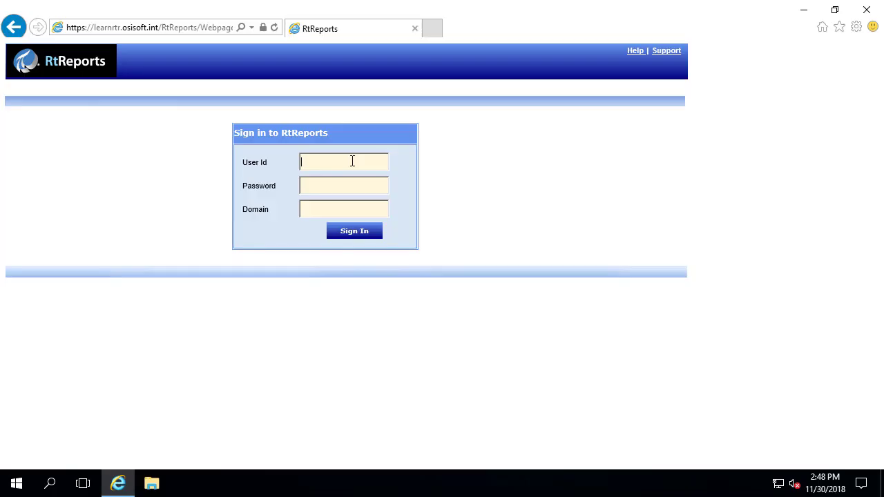
- Sign in to RtReports with the verifier's user ID, password and the learnr domain
type("Shrey")
key("Tab")
type("*******")
key("BackSpace")
key("BackSpace")
key("BackSpace")
key("BackSpace")
key("BackSpace")
key("BackSpace")
key("BackSpace")
type("*****")
key("Tab")
type("learnr")
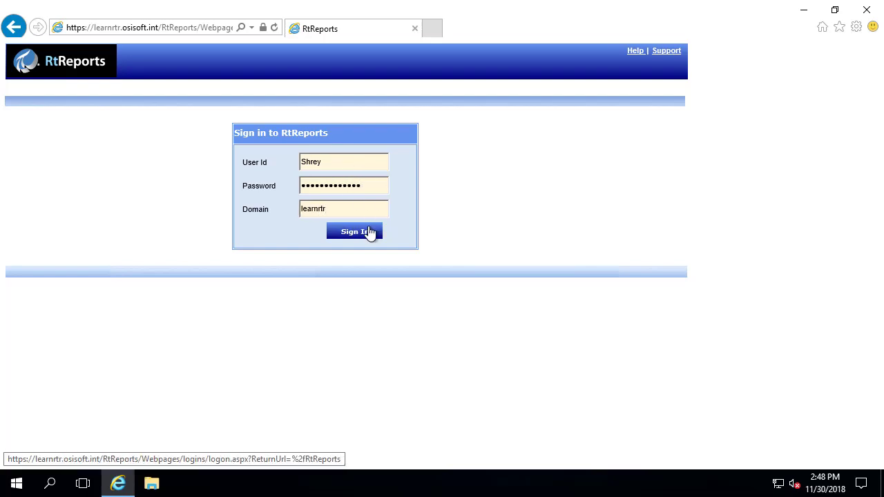
left_click(368, 232)
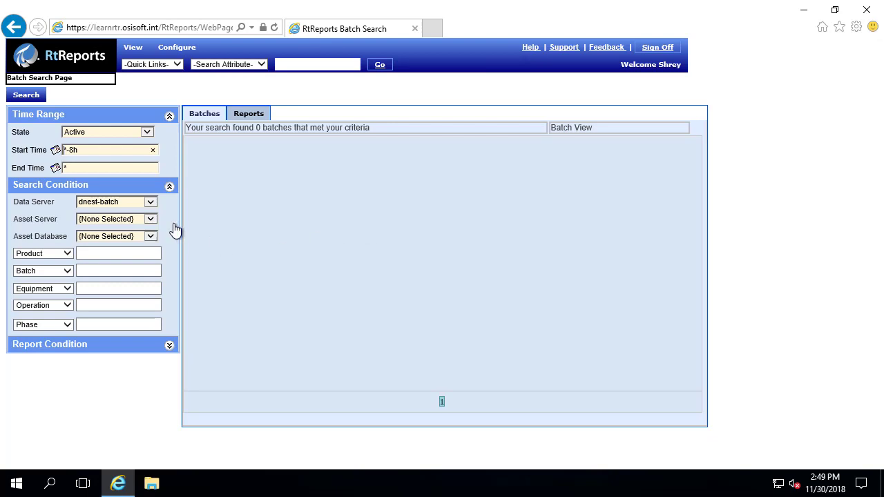
- Set the asset server to DNEST-BATCH and the search start time to *-24h
left_click(154, 218)
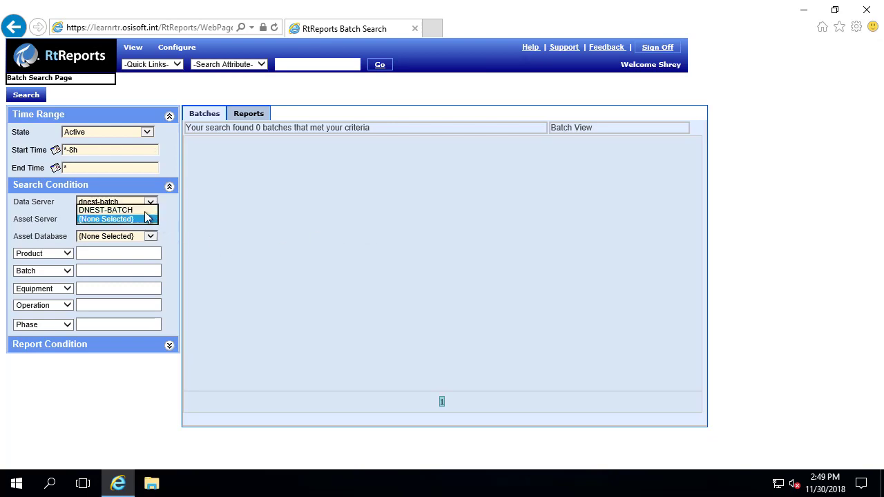
left_click(140, 210)
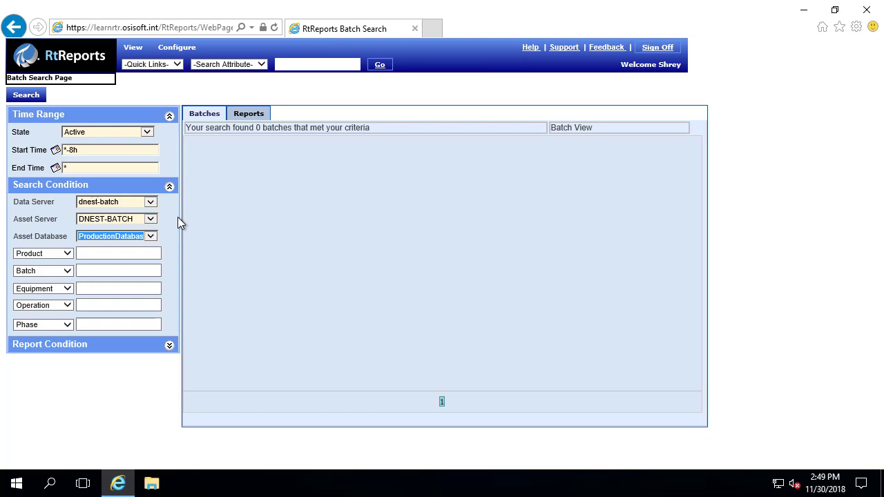
left_click(112, 150)
left_click_drag(113, 150, 16, 136)
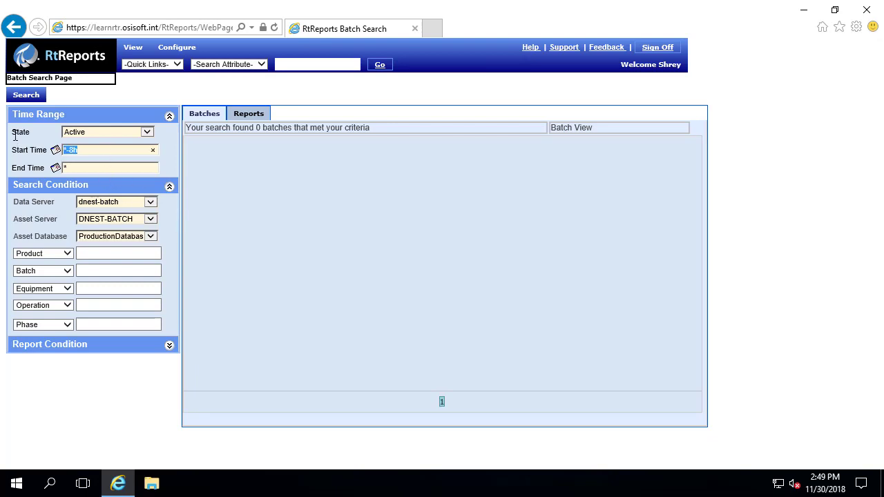
type("*24")
- Search the last day's batches, select batch 7225 and open its Potion 1A Compliance report
left_click(26, 96)
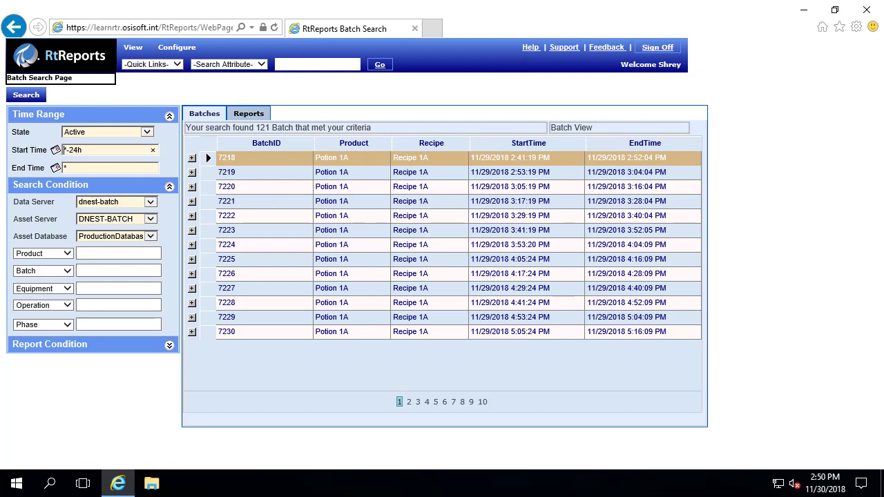
left_click(239, 260)
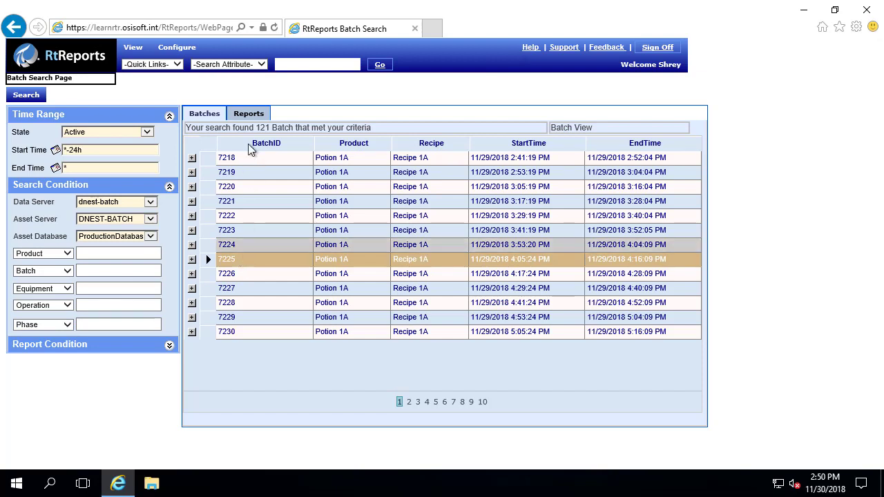
left_click(247, 115)
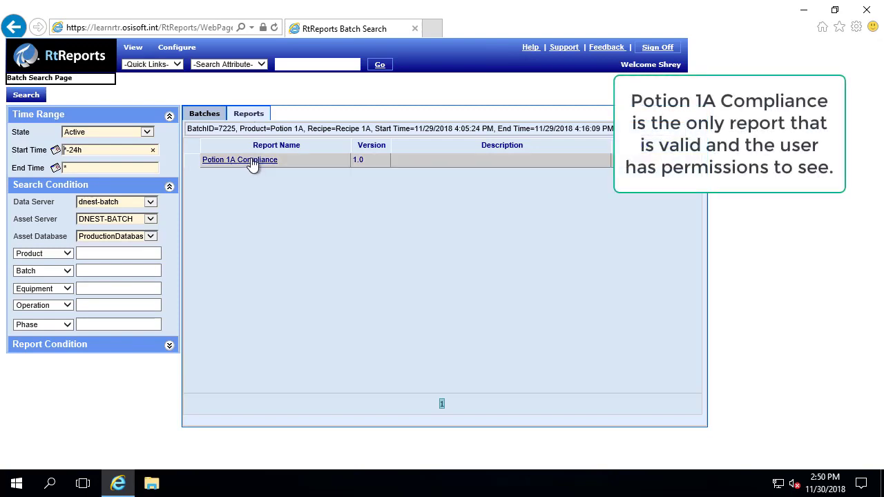
left_click(252, 162)
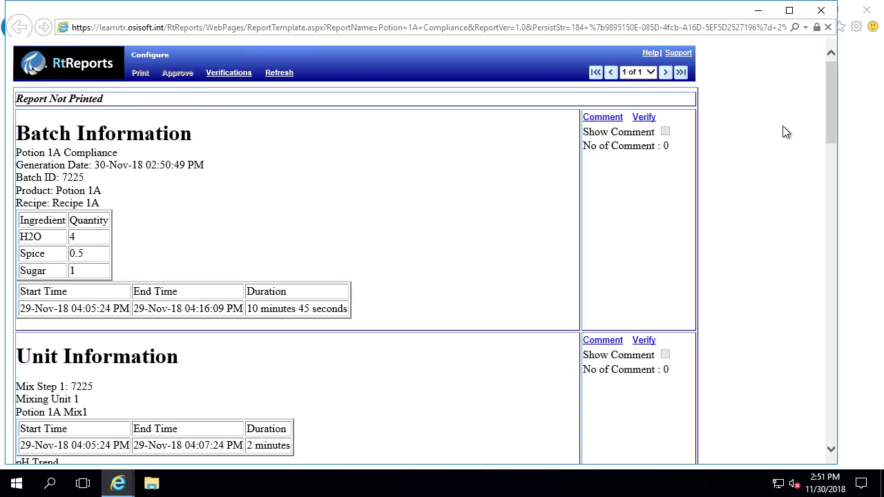
- Add the signed comment 'The ingredients look correct to me!' to Batch Information
left_click_drag(829, 88, 805, 63)
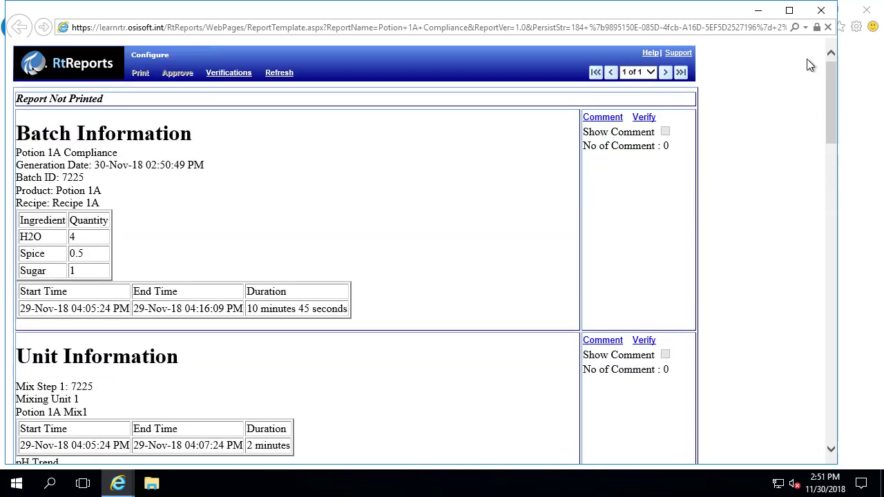
left_click(602, 119)
left_click(297, 228)
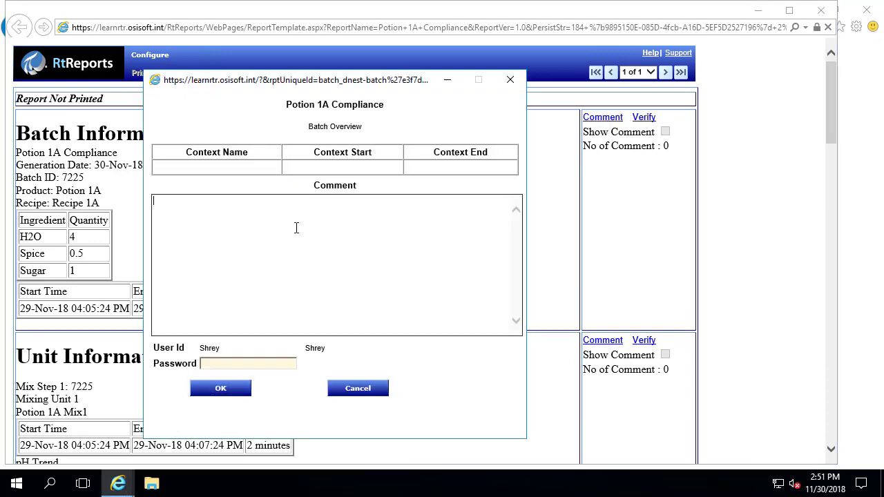
type("The ingredients")
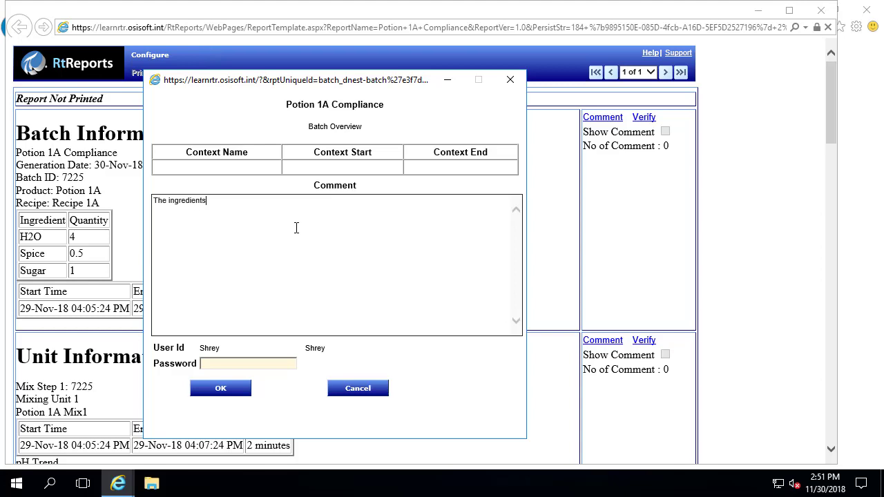
type("oo")
key("BackSpace")
key("BackSpace")
key("BackSpace")
type("look correct to m")
left_click(247, 366)
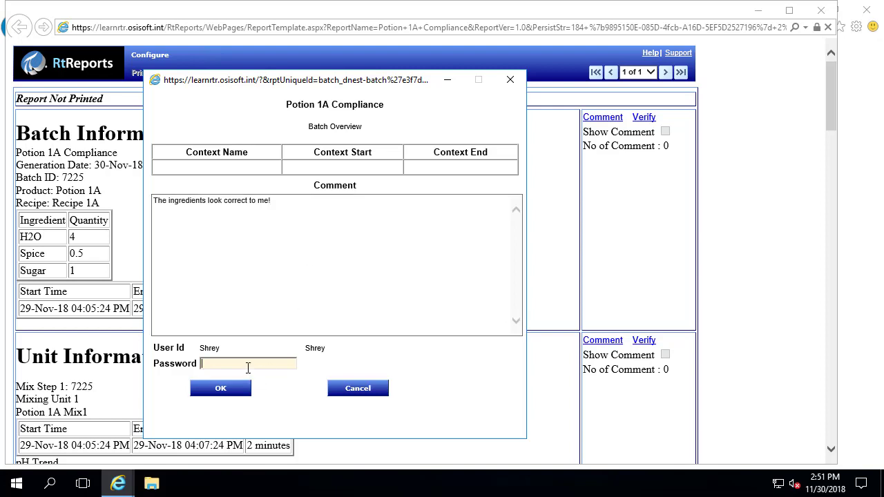
type("••••••••••••••")
left_click(223, 390)
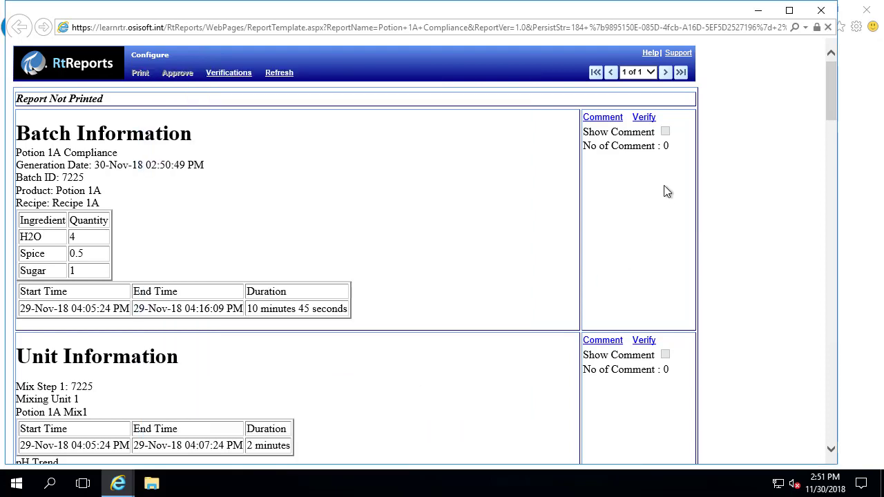
- Verify the Batch Information section with the comment 'Verified', signed with your password
left_click(664, 131)
left_click(647, 119)
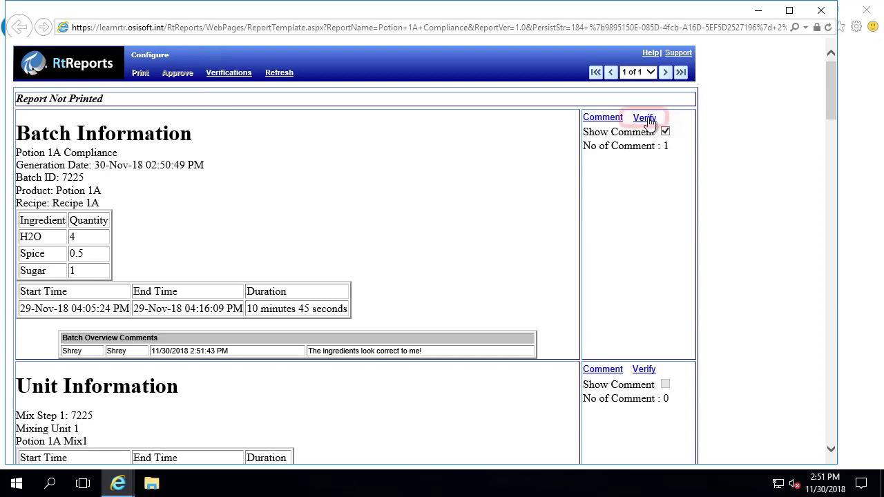
left_click(275, 228)
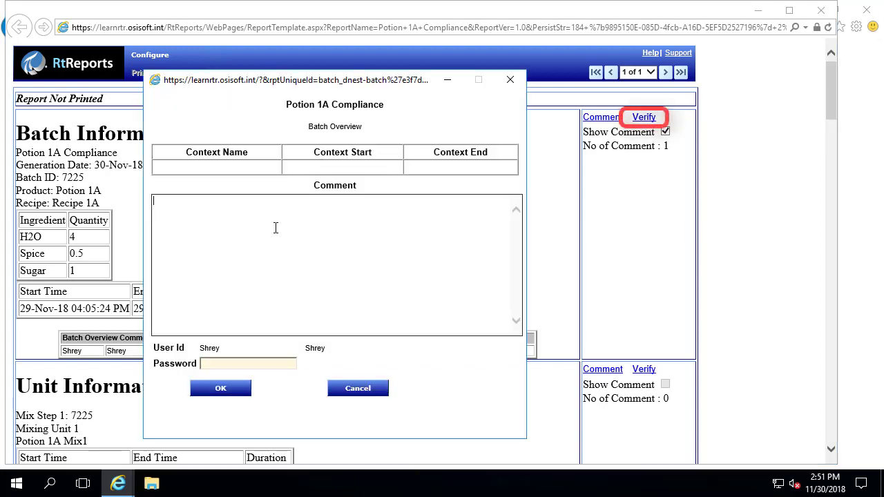
type("Verified")
left_click(222, 364)
type("•")
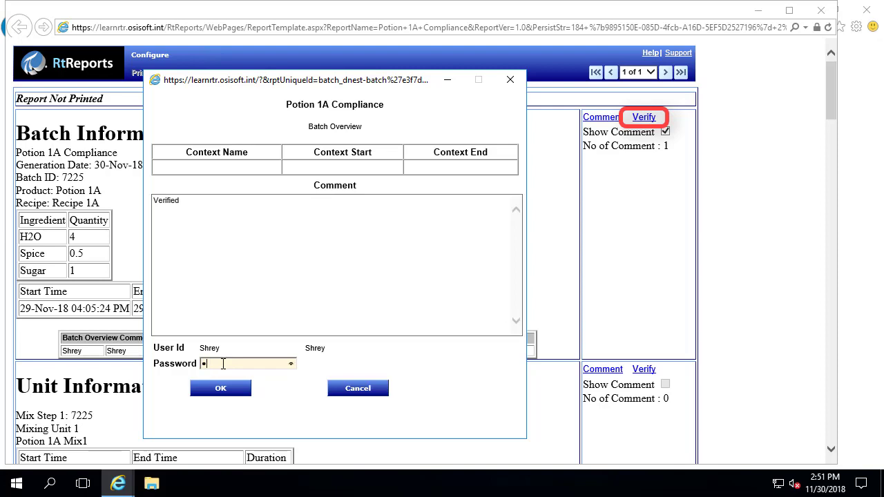
type("•••••")
key("BackSpace")
key("BackSpace")
key("BackSpace")
key("BackSpace")
key("BackSpace")
key("BackSpace")
key("BackSpace")
type("•••••••••••••")
left_click(235, 387)
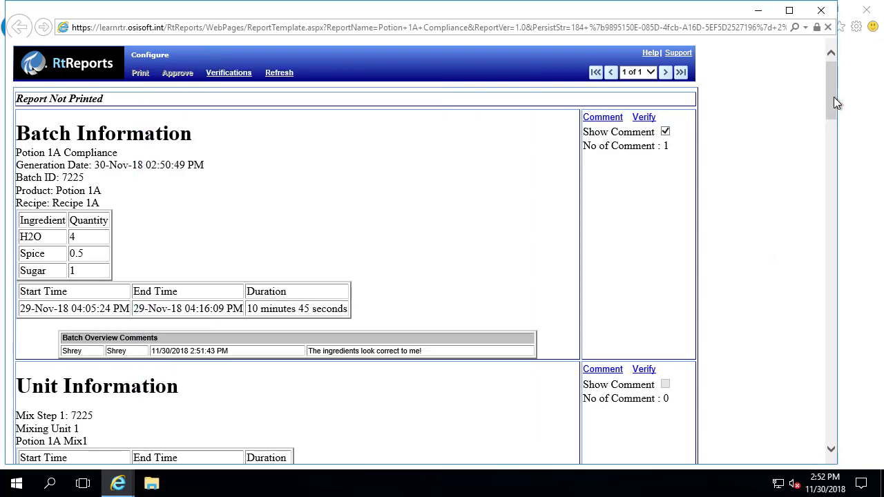
- Add the signed comment 'Really good trend that day!' to Unit Information and scroll to confirm it
left_click_drag(831, 99, 835, 141)
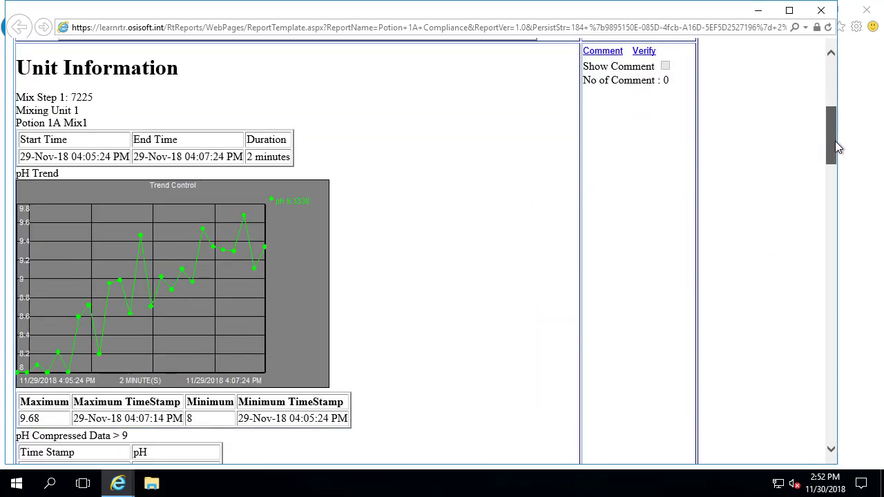
left_click(598, 56)
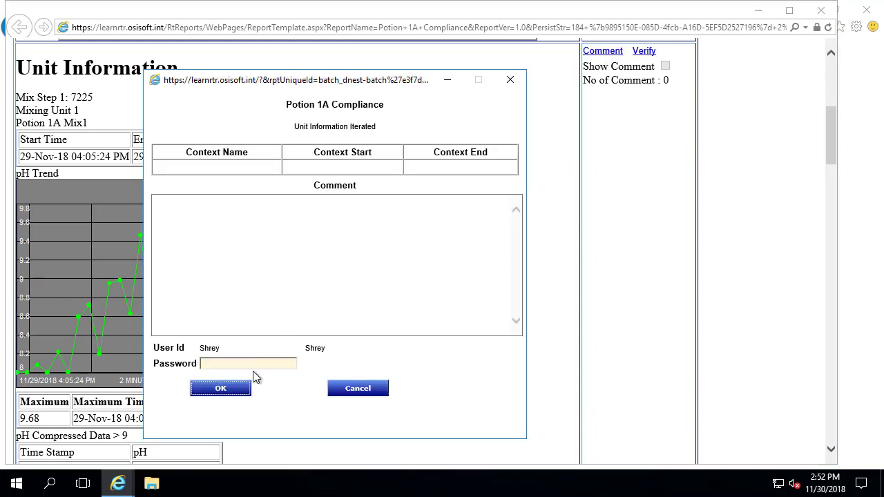
left_click(260, 364)
left_click(265, 293)
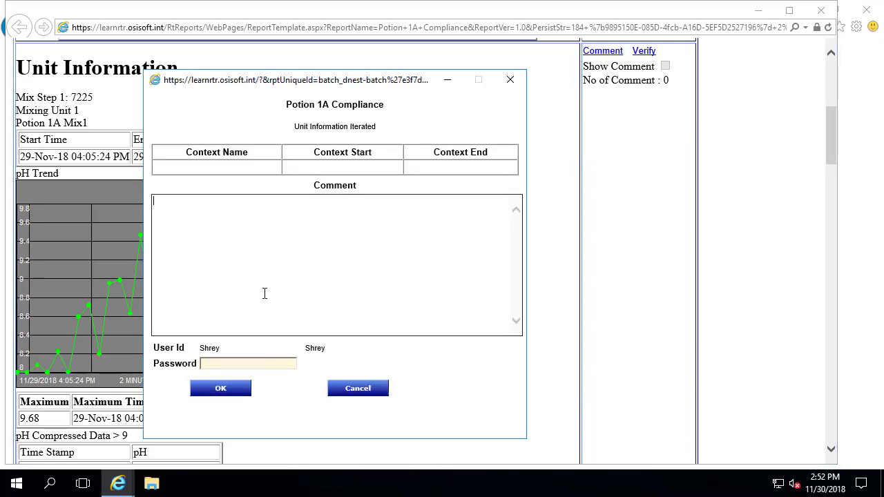
type("Really good trend that day!")
left_click(229, 362)
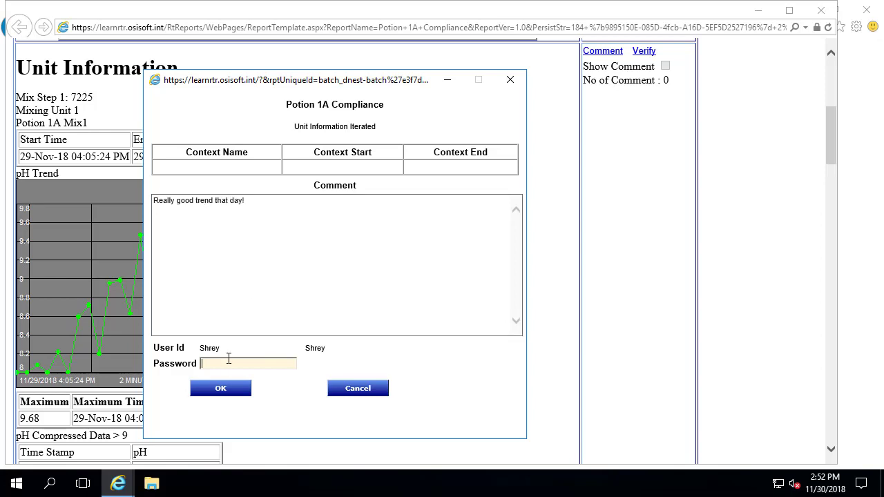
type("•••••••••••••")
left_click(235, 389)
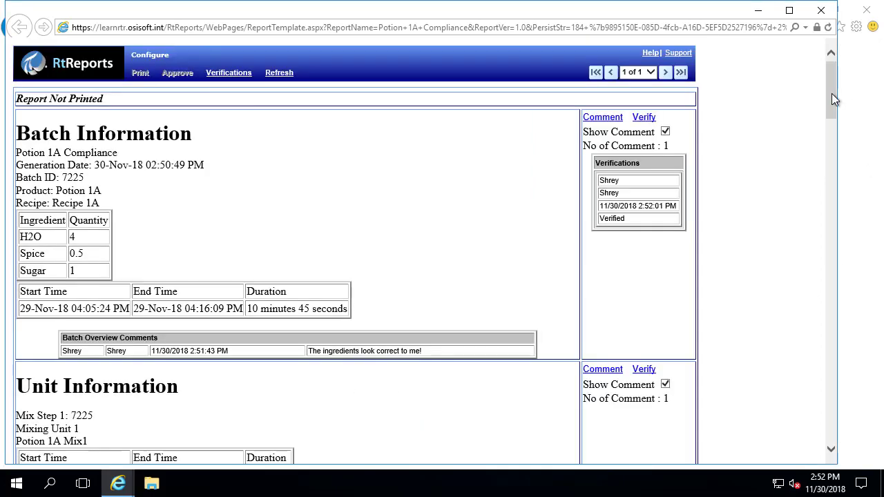
left_click_drag(831, 93, 831, 467)
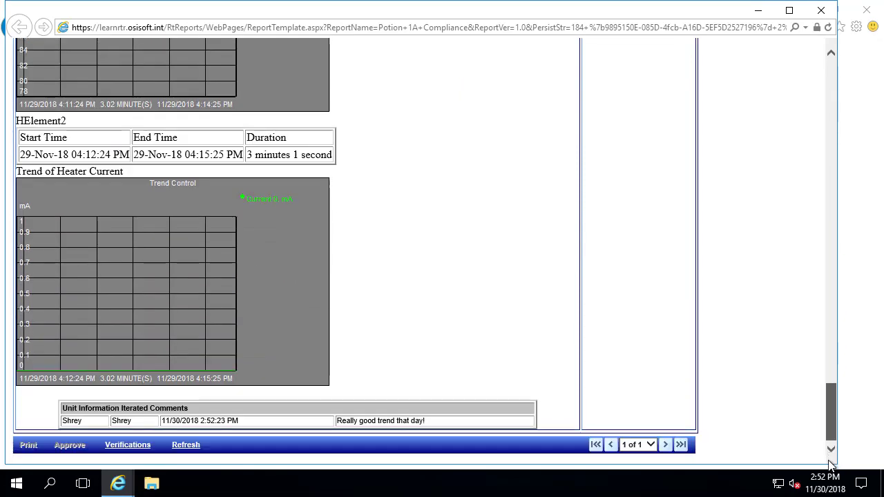
left_click_drag(830, 432, 824, 63)
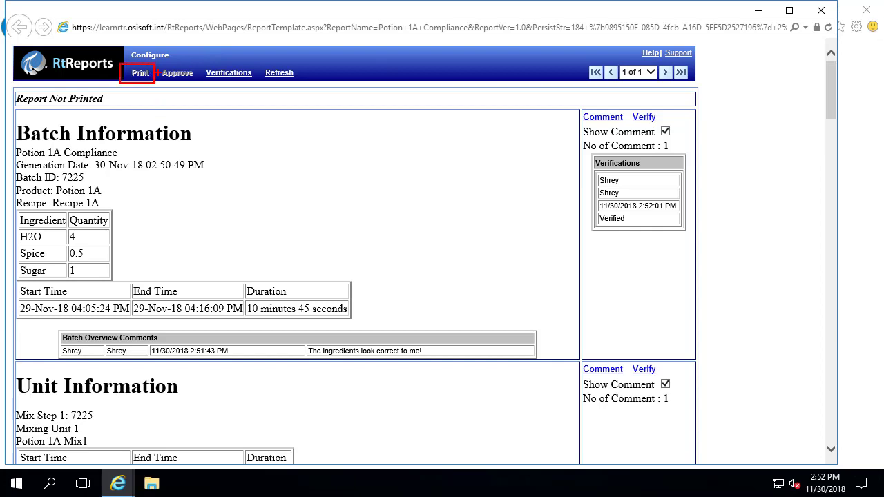
- Close the report window to return to Batch Search listing batch 7225's report
left_click(178, 72)
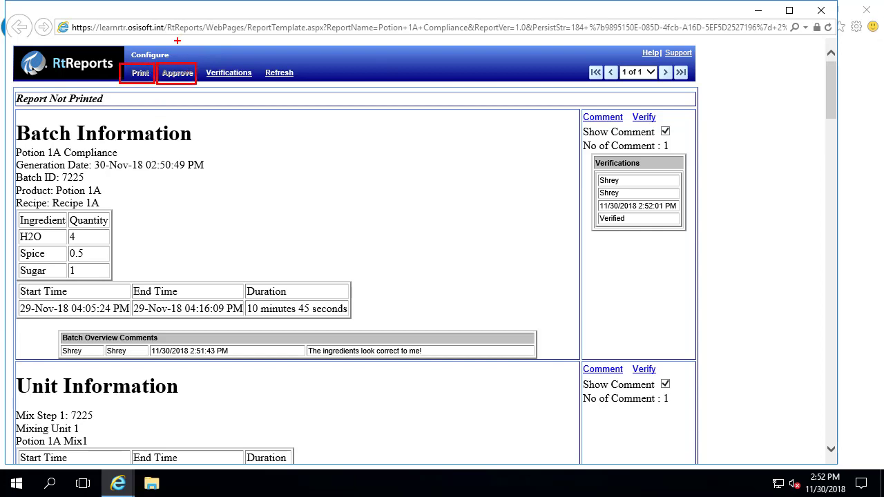
left_click_drag(177, 46, 226, 61)
key("Escape")
left_click(820, 9)
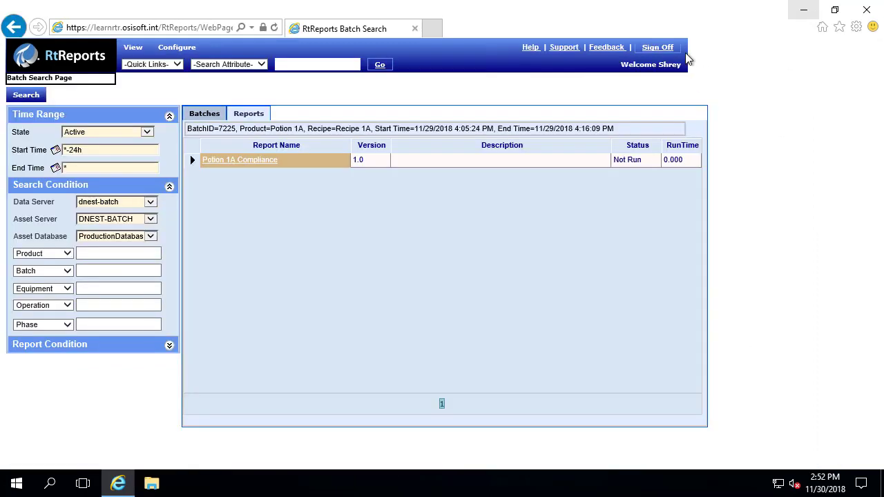
- Sign off the verifier's session to get back to the RtReports sign-in page
left_click(659, 48)
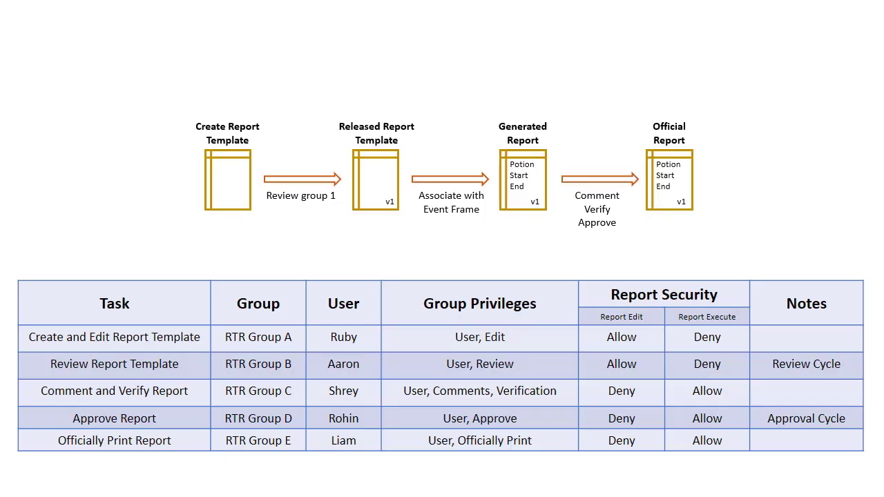
mouse_move(13, 402)
left_mouse_down()
mouse_move(38, 417)
mouse_move(388, 433)
left_mouse_up()
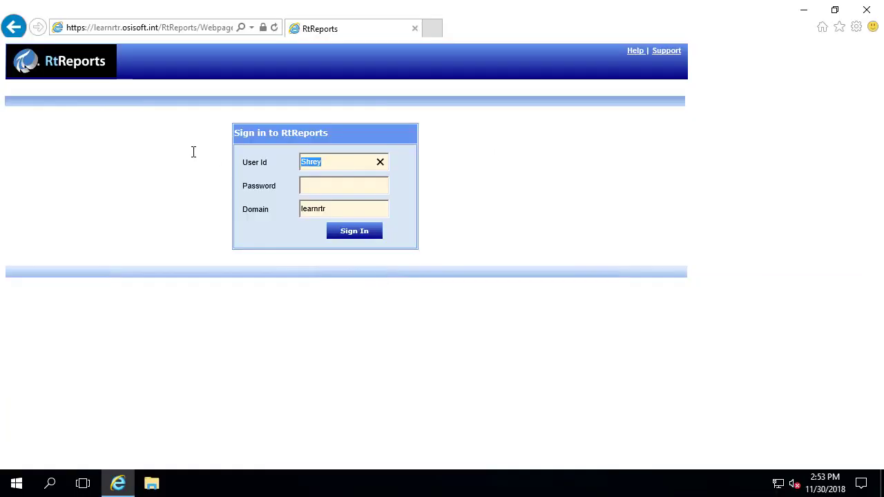
- Sign in to RtReports as the approving user with their password
type("Rohin")
key("Tab")
type("•••••••••••••")
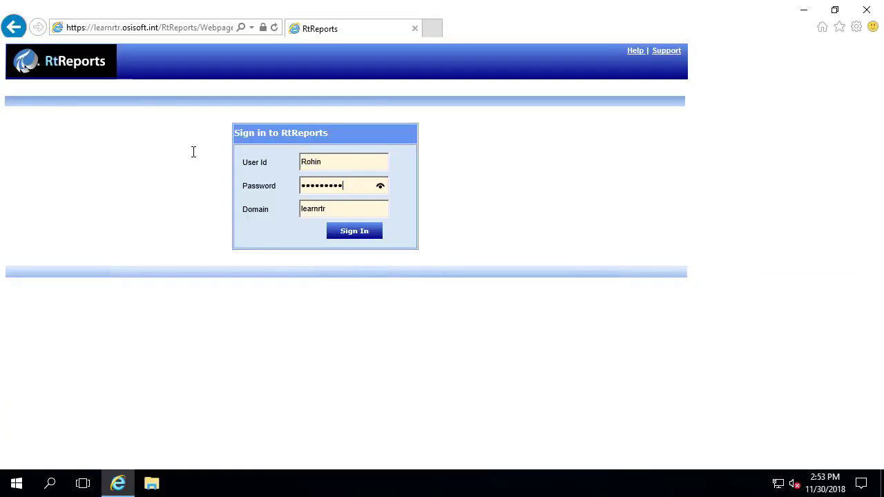
left_click(338, 235)
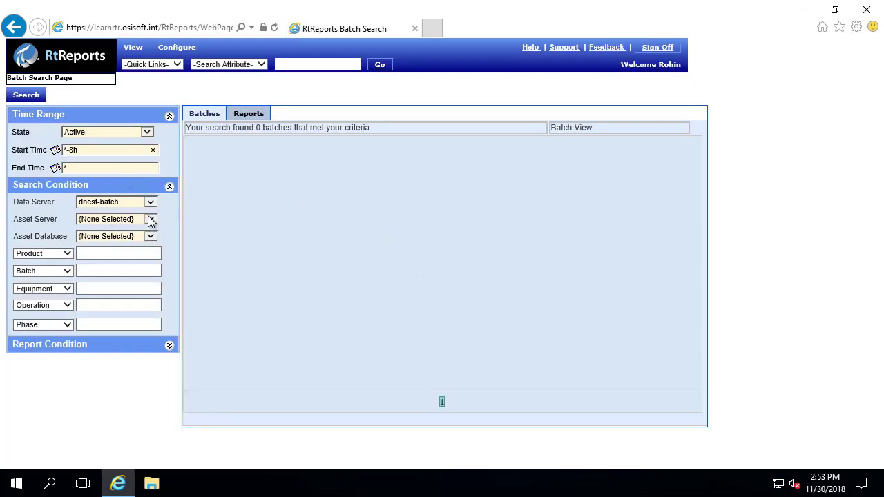
- Search DNEST-BATCH from *-24h, select batch 7225 and list its reports
left_click(147, 219)
left_click(132, 210)
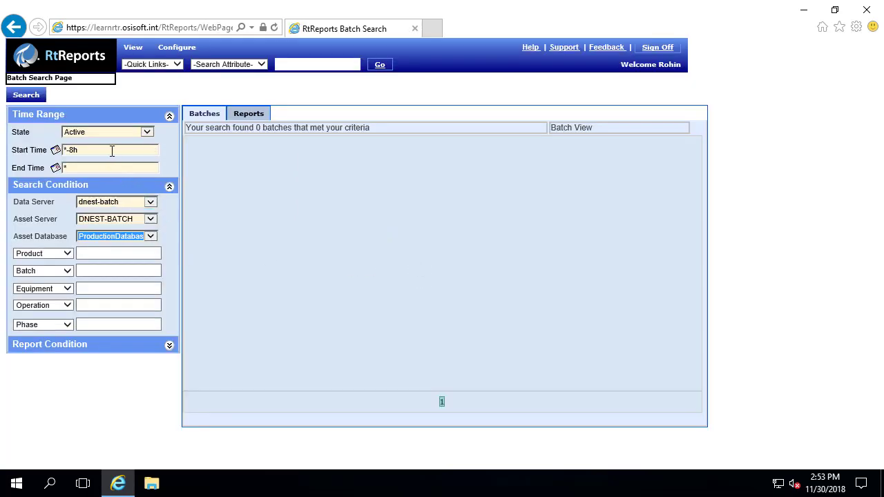
left_click(119, 151)
key("ctrl+a")
type("*-24h")
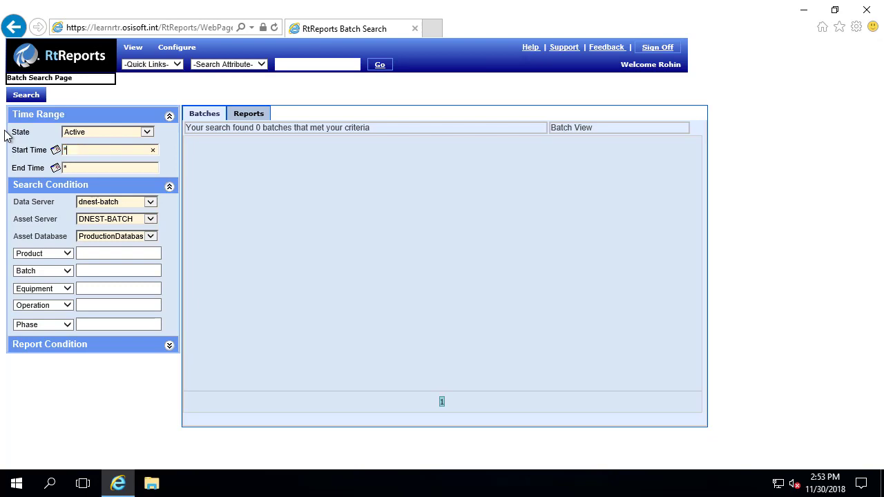
left_click(22, 96)
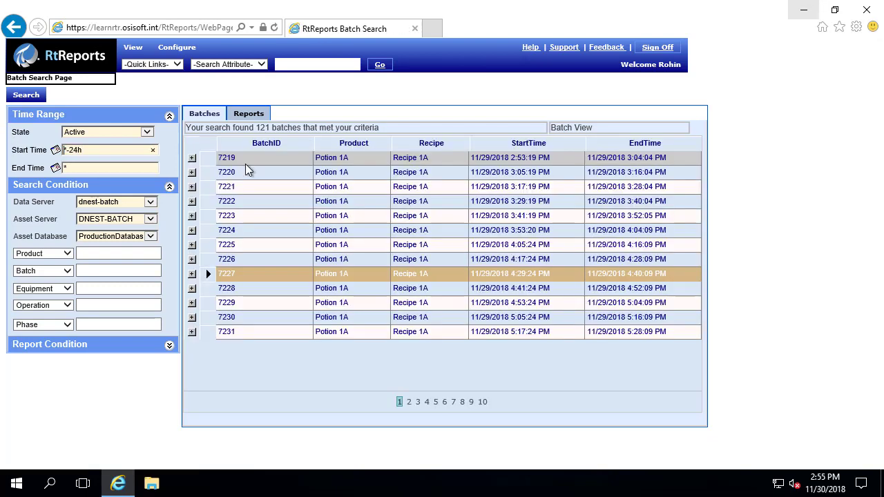
left_click(243, 245)
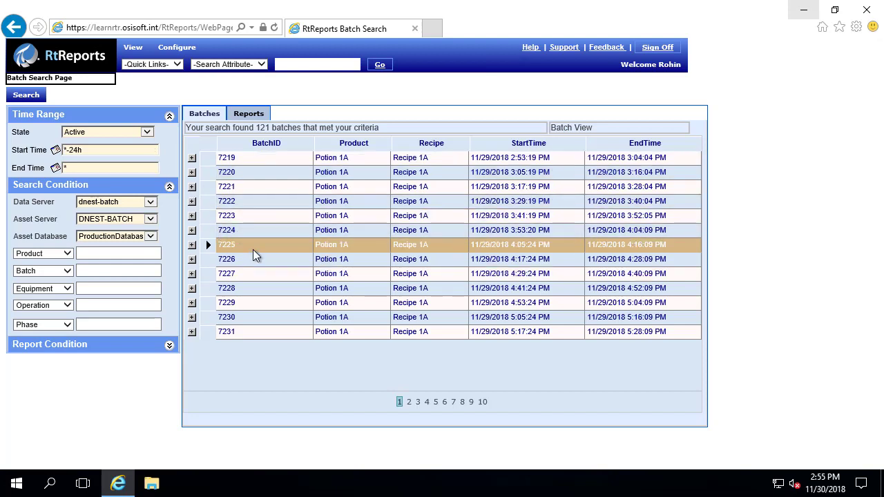
left_click(249, 114)
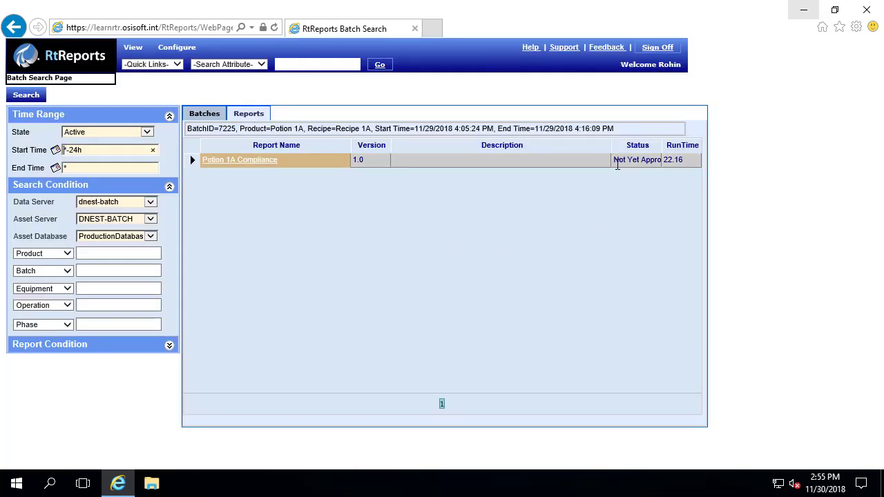
- Open batch 7225's Potion 1A Compliance report and read through its comments to the end
left_click(242, 162)
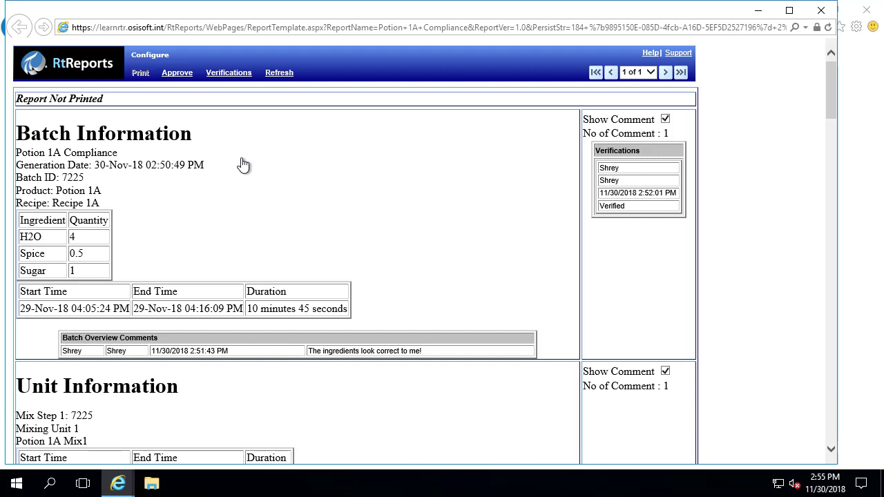
key("ctrl+2")
mouse_move(565, 135)
left_mouse_down()
mouse_move(669, 227)
mouse_move(702, 229)
left_mouse_up()
mouse_move(40, 323)
left_mouse_down()
mouse_move(78, 348)
mouse_move(545, 369)
left_mouse_up()
key("Escape")
scroll(331, 221, "down", 9)
scroll(328, 220, "down", 10)
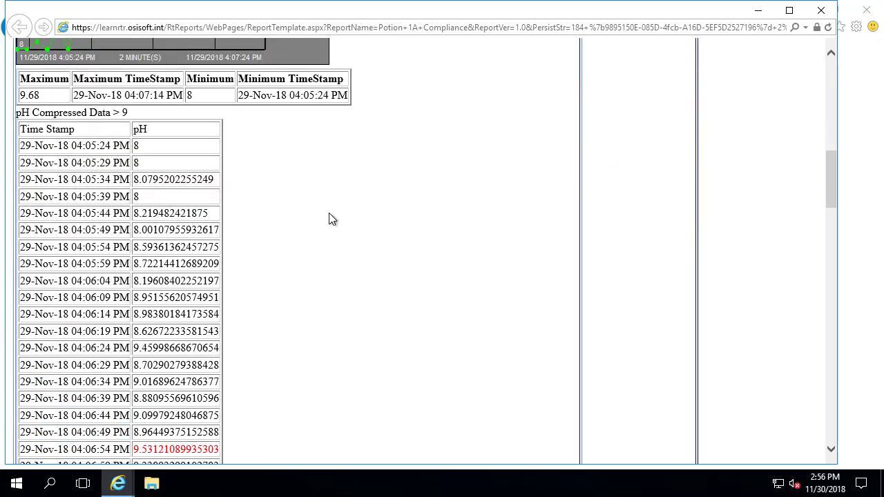
key("End")
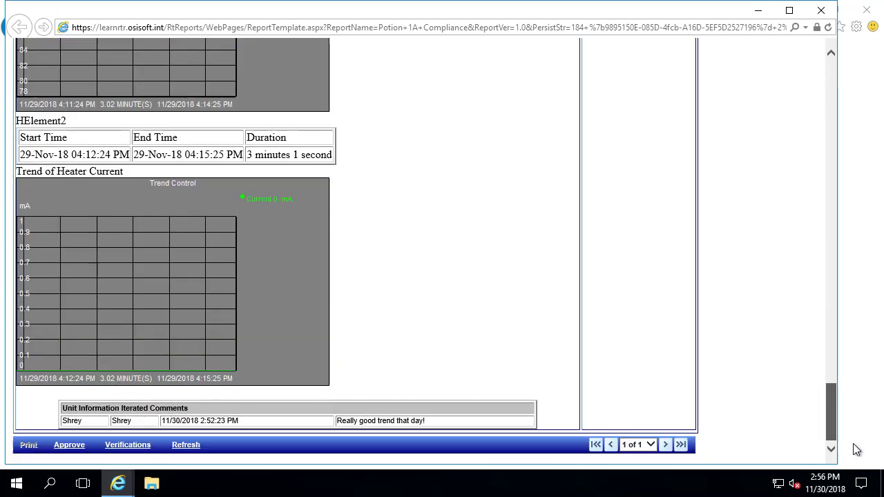
mouse_move(46, 392)
left_mouse_down()
mouse_move(110, 421)
mouse_move(576, 441)
left_mouse_up()
key("Escape")
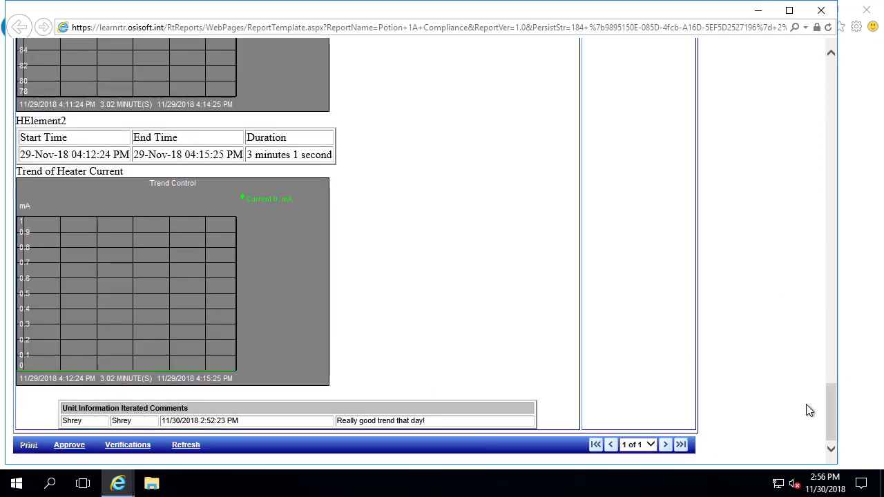
- Check each section's verification status, then close the status window
left_click_drag(831, 416, 804, 40)
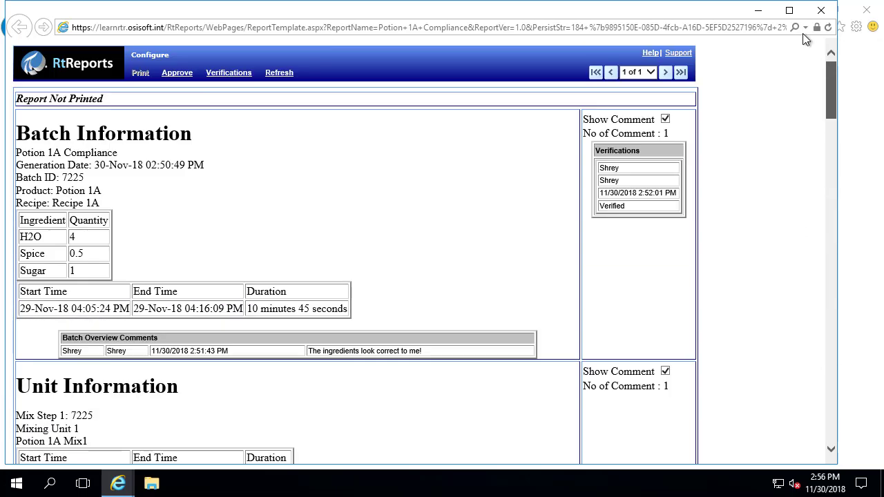
left_click(230, 74)
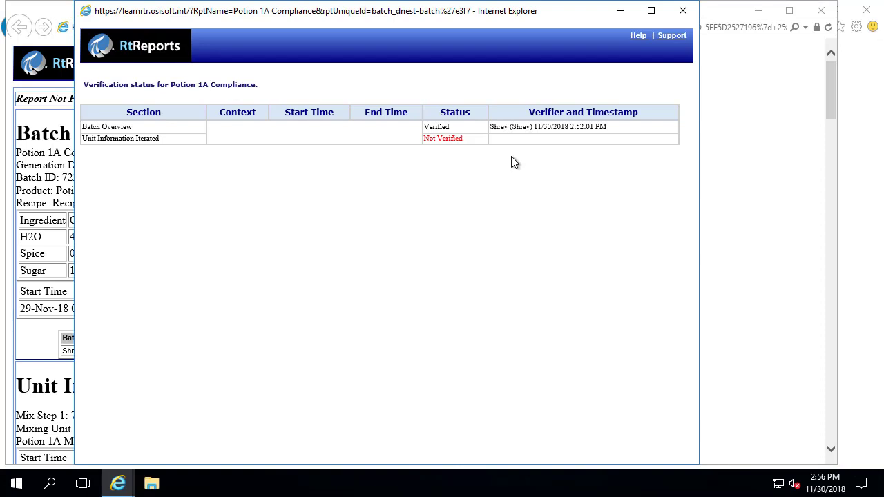
left_click(681, 11)
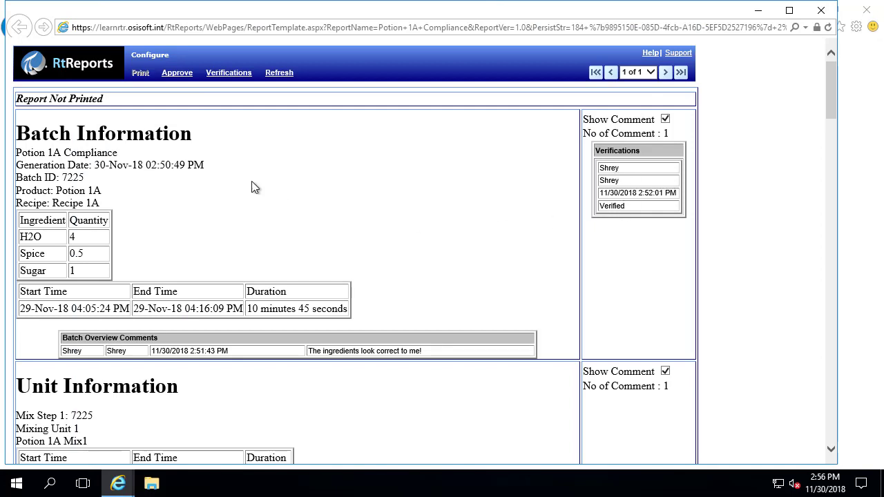
- Begin approval with comment 'It's ok to approve this one without all verifications.' and the approver's password
left_click(176, 79)
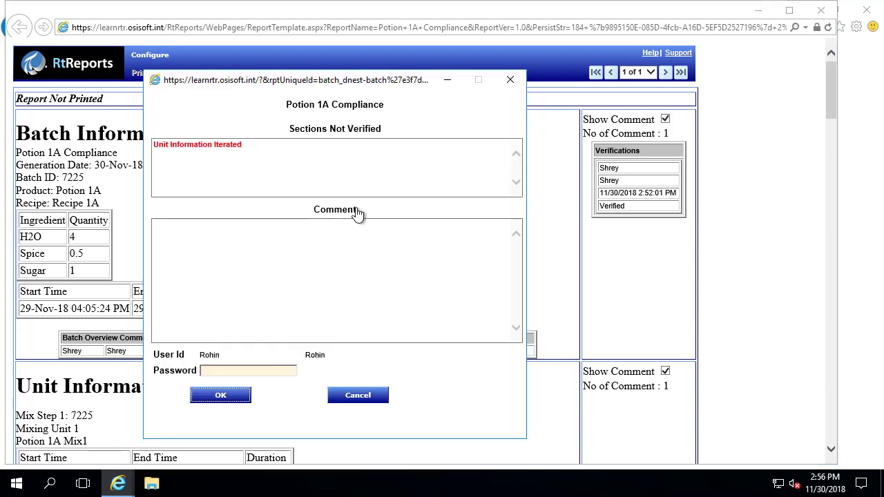
left_click_drag(289, 128, 381, 130)
left_click(242, 243)
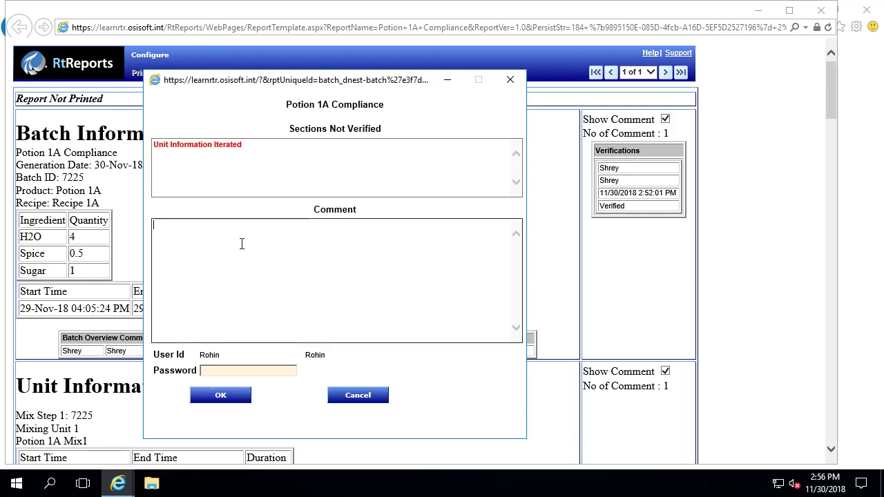
type("It's ok to approve this ")
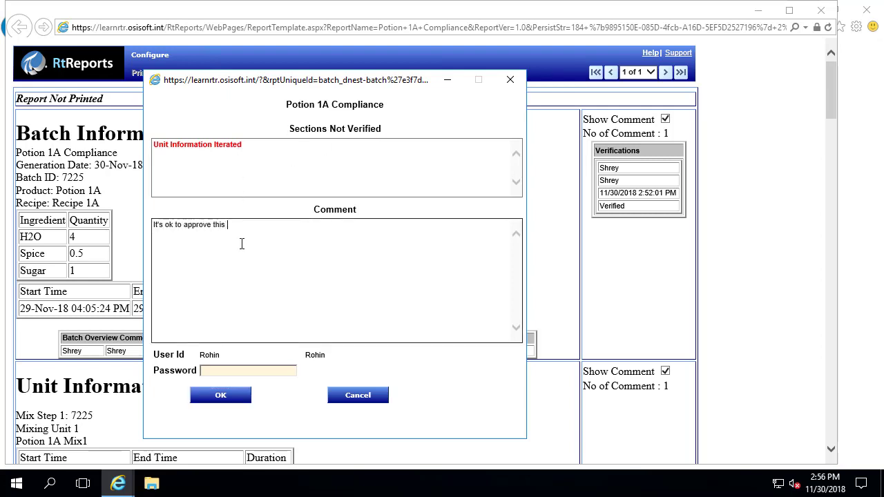
type("one without all verifications.")
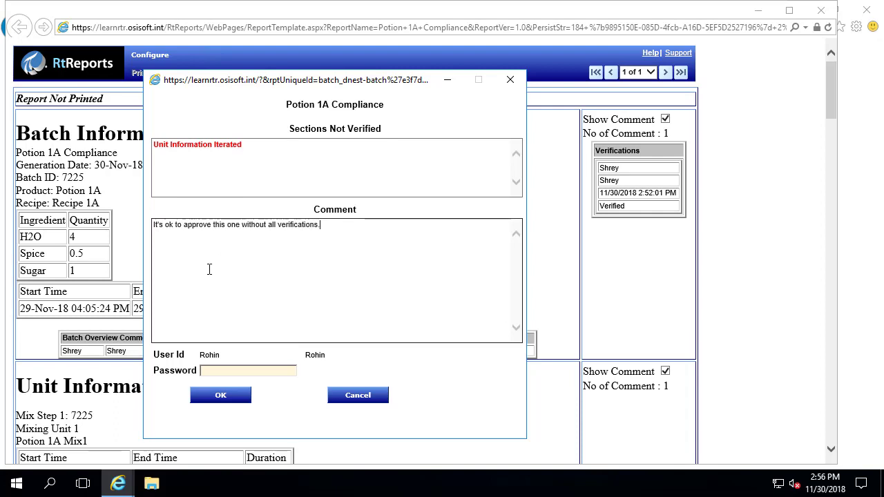
left_click(222, 371)
type("abc")
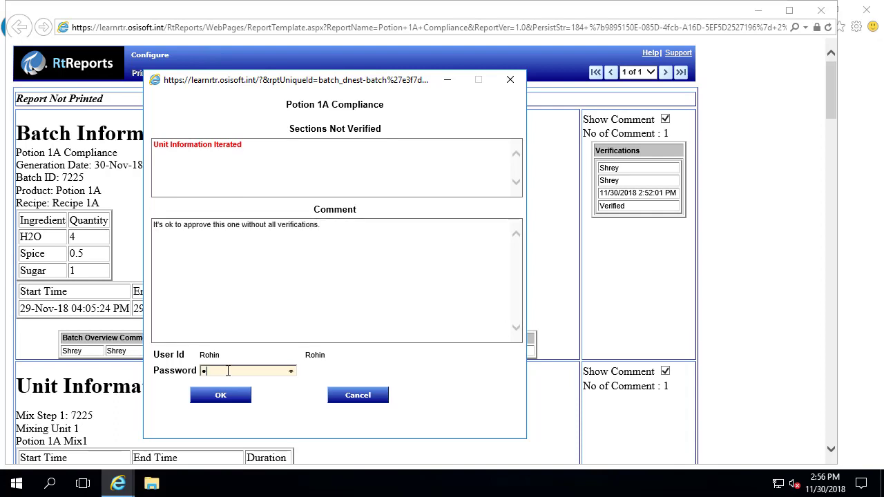
type("***********")
- Approve the batch 7225 report, close it, sign off, and outline the Officially Print Report row in red
left_click(214, 398)
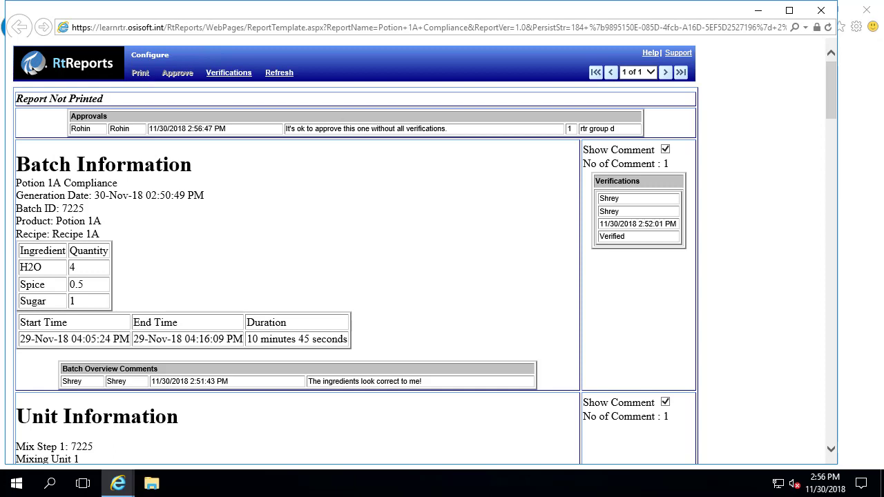
left_click(820, 11)
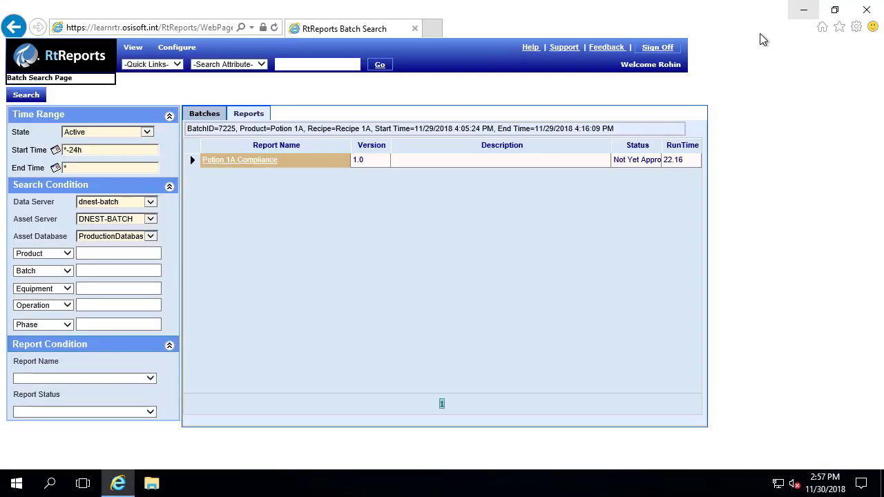
left_click(662, 48)
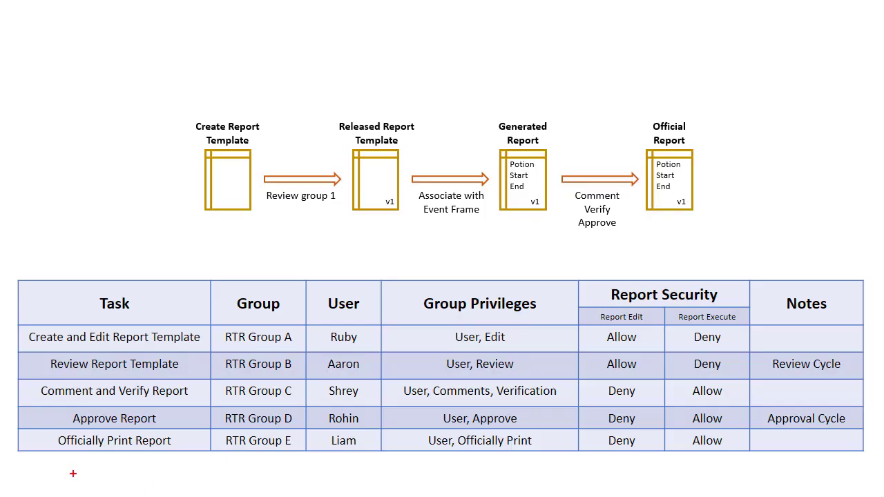
mouse_move(7, 422)
left_mouse_down()
mouse_move(450, 470)
mouse_move(462, 462)
left_mouse_up()
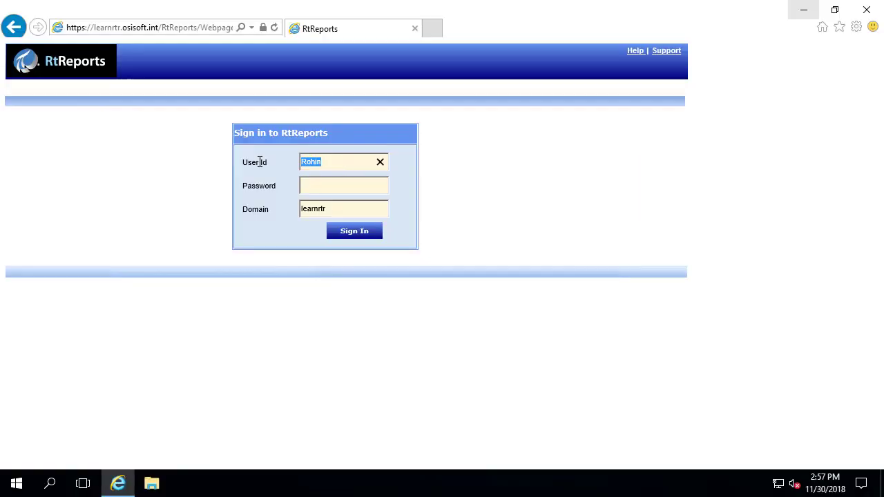
- Sign back into RtReports as the official-print user with their password
key("Home")
key("ctrl+a")
type("Liam")
left_click(321, 187)
type("*************")
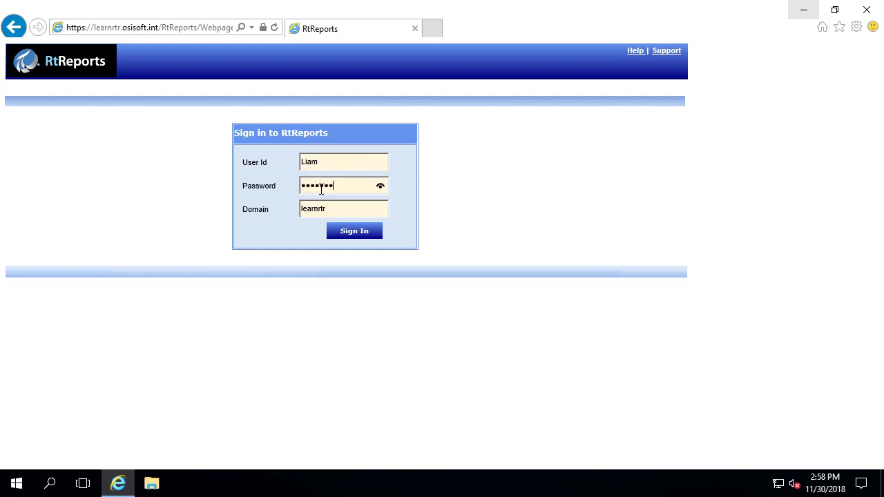
left_click(353, 231)
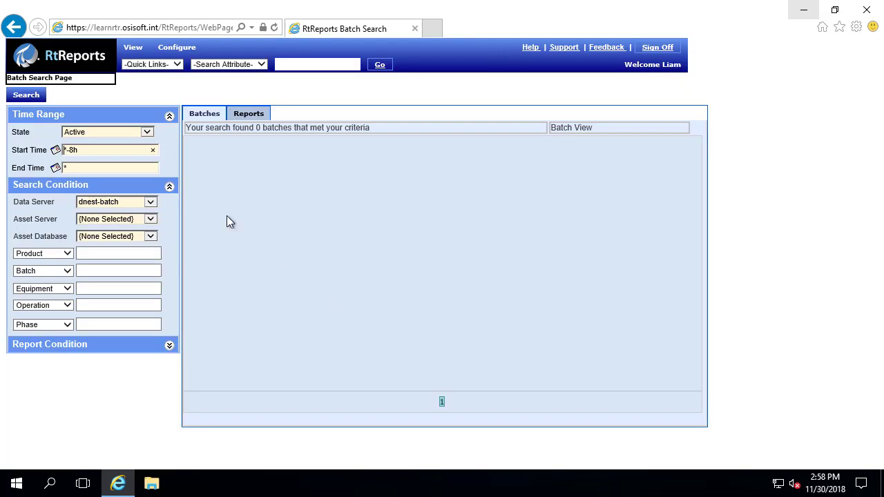
- Search DNEST-BATCH batches with Start Time *-24h
left_click(151, 201)
left_click(145, 210)
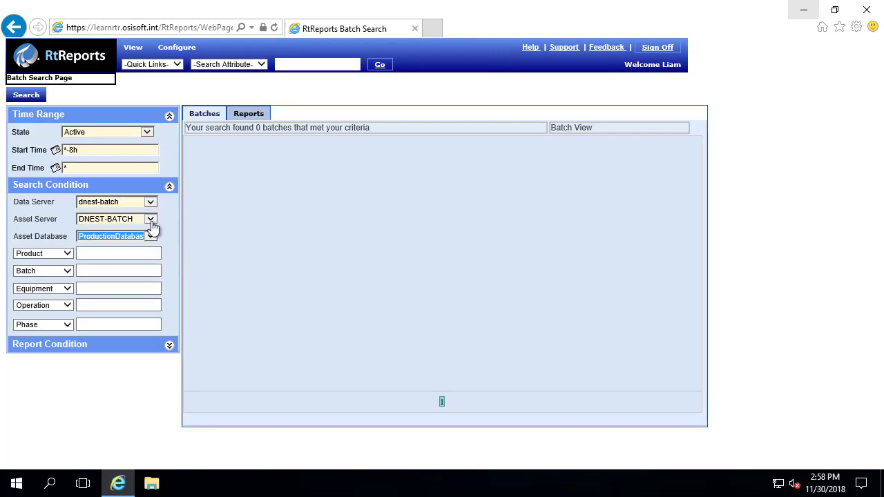
triple_click(105, 155)
type("*-24h")
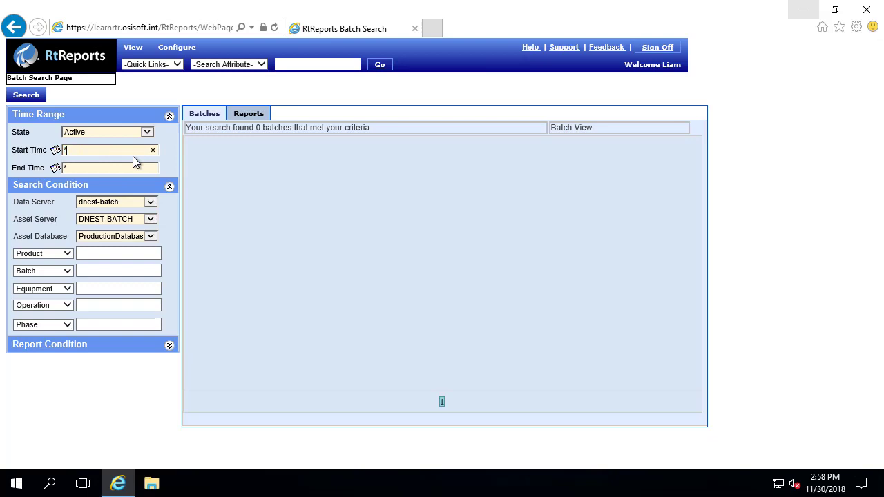
left_click(23, 96)
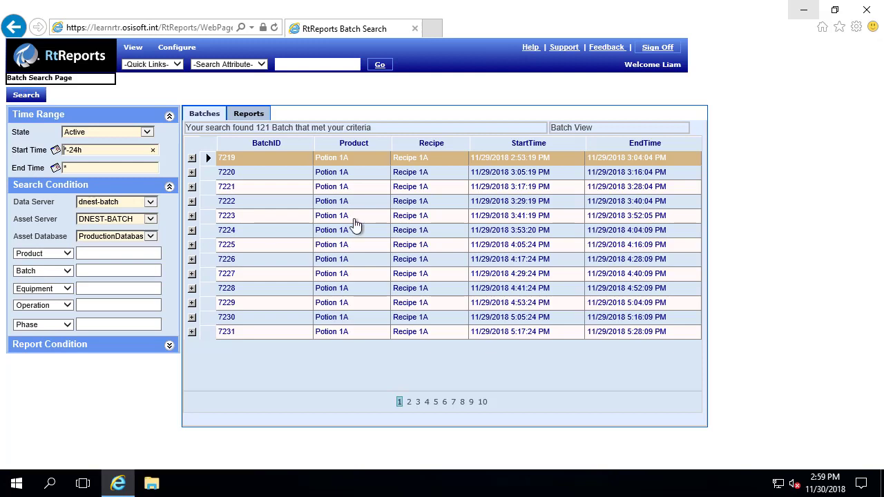
- Select batch 7225 and open its Potion 1A Compliance report from the Reports list
left_click(254, 245)
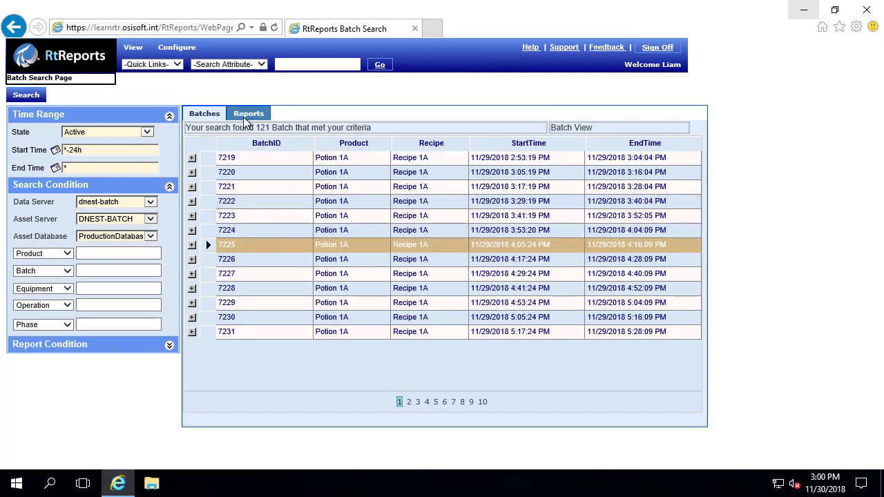
left_click(243, 117)
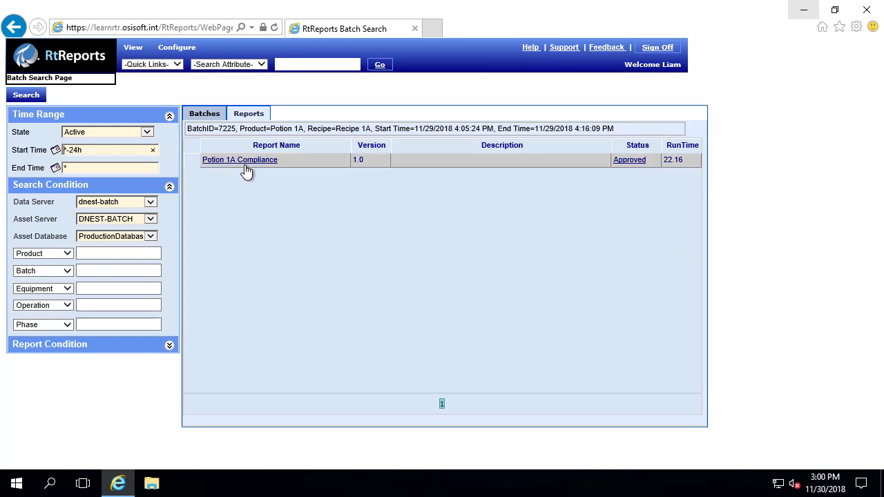
left_click(250, 161)
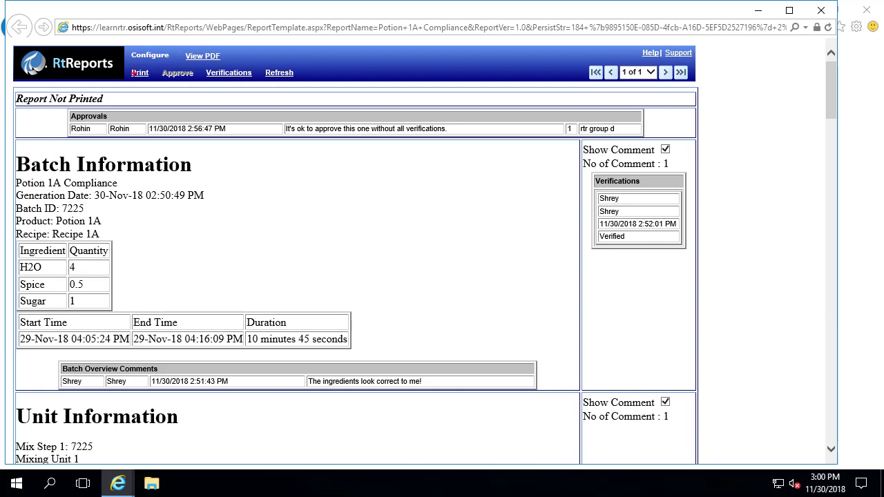
- Highlight the print and PDF functions, generate the official PDF via View PDF, and cancel the download
left_click_drag(122, 63, 157, 82)
key("Escape")
key("g")
left_click_drag(177, 48, 230, 66)
key("Escape")
left_click(139, 73)
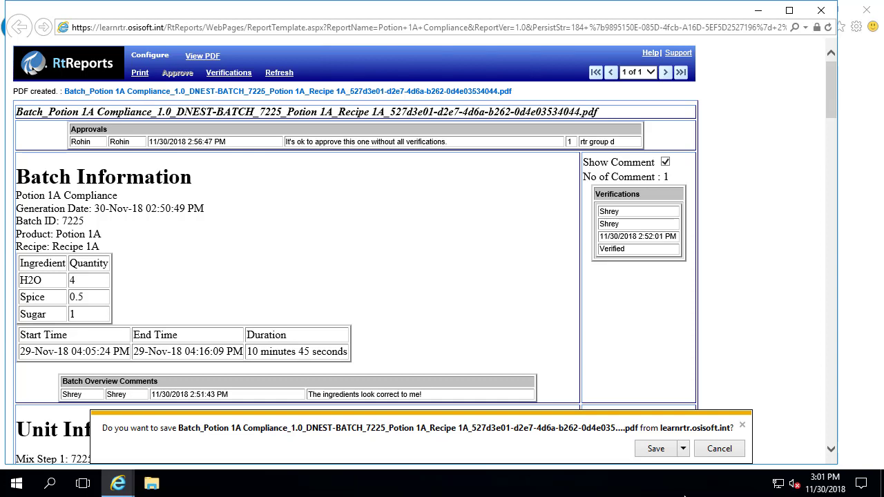
left_click(704, 452)
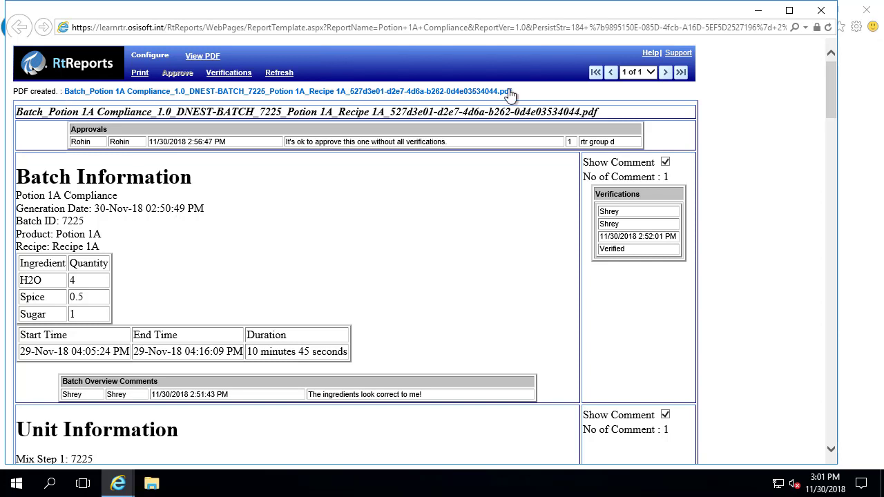
- Open the batch 7225 compliance PDF from C:\AdobePDF_Official via its right-click menu
left_click(151, 484)
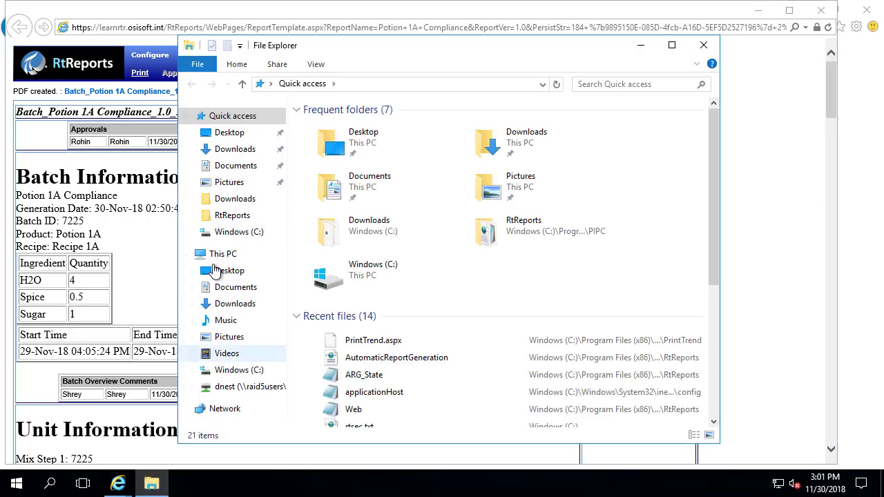
left_click(230, 233)
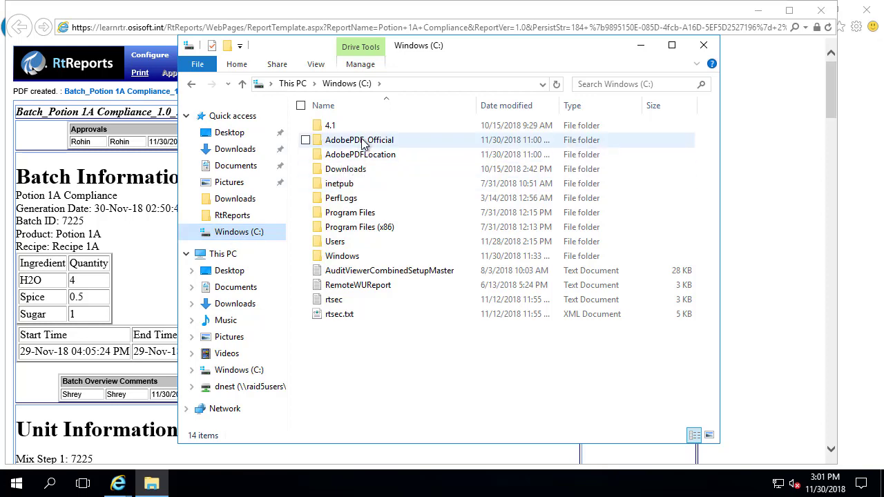
double_click(365, 144)
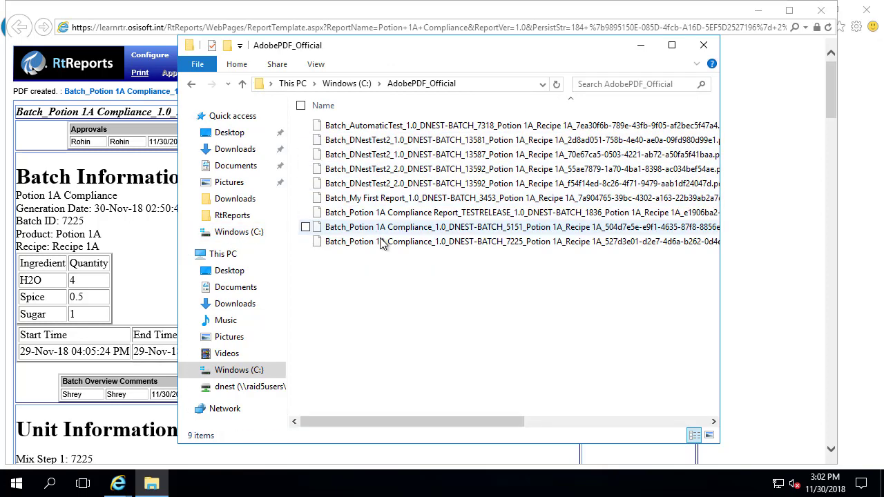
left_click(384, 243)
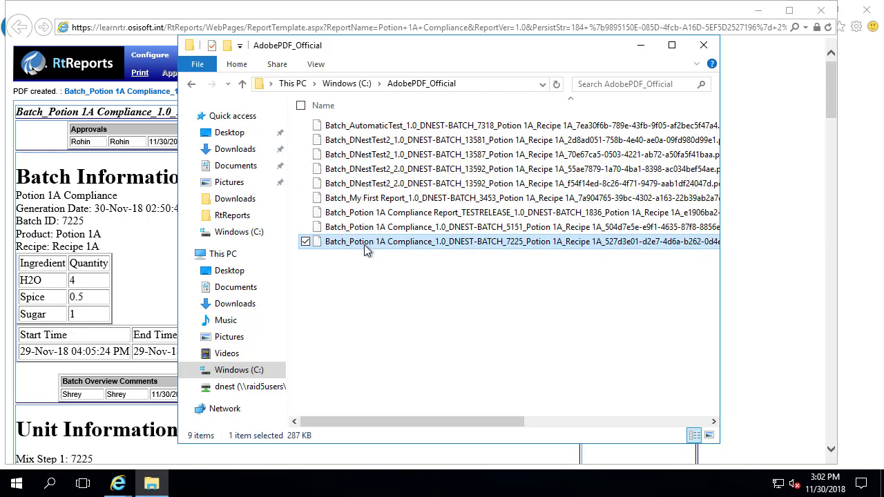
right_click(364, 244)
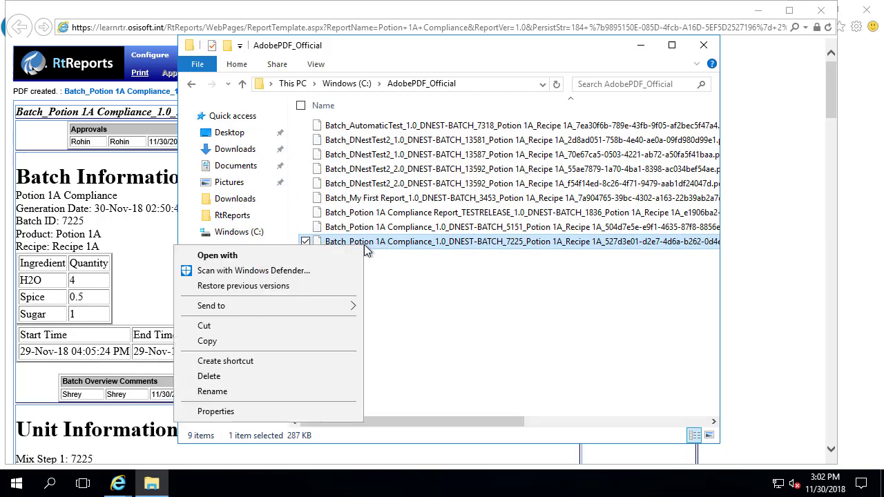
left_click(251, 339)
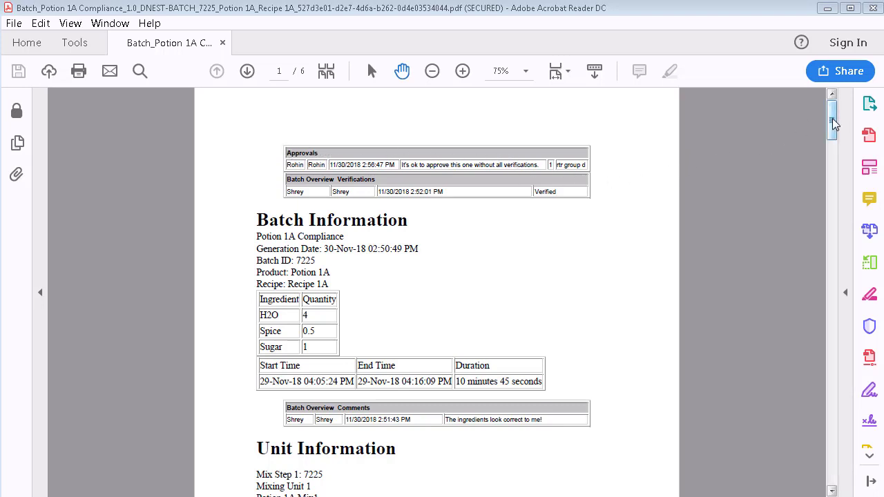
- Scroll through all six pages of the 7225 PDF and back to the top
left_click_drag(832, 123, 833, 131)
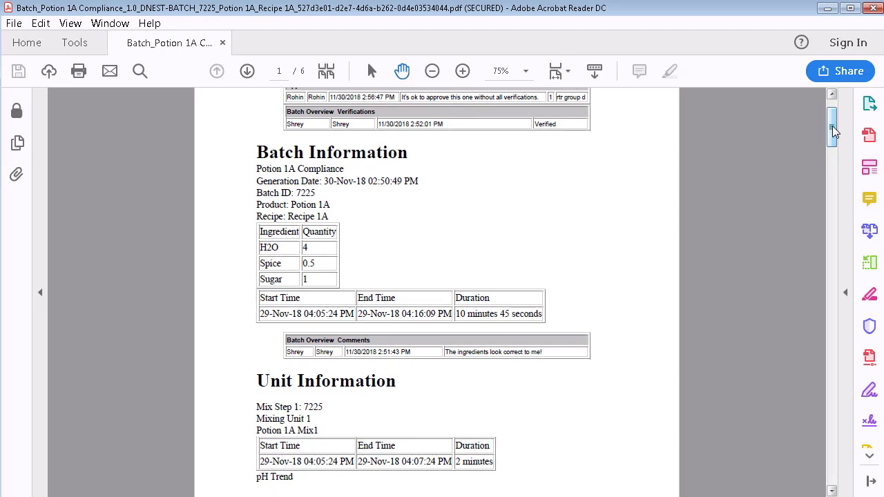
left_click_drag(833, 131, 773, 172)
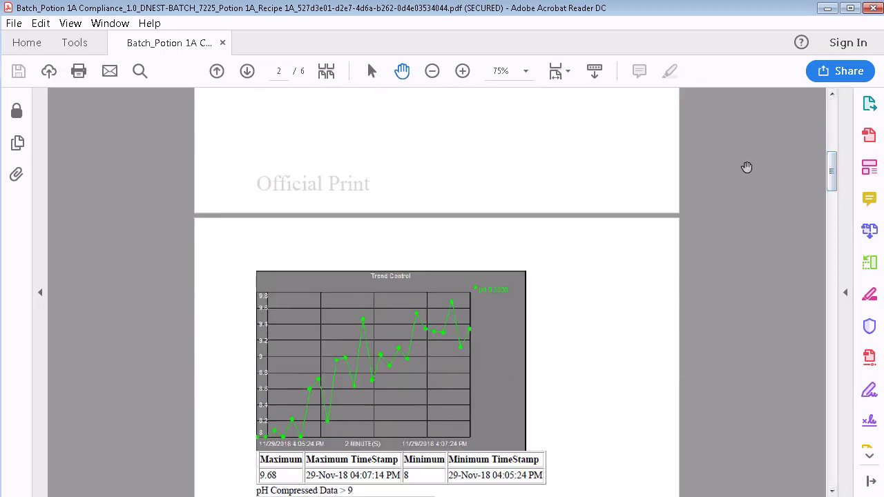
left_click_drag(834, 173, 833, 462)
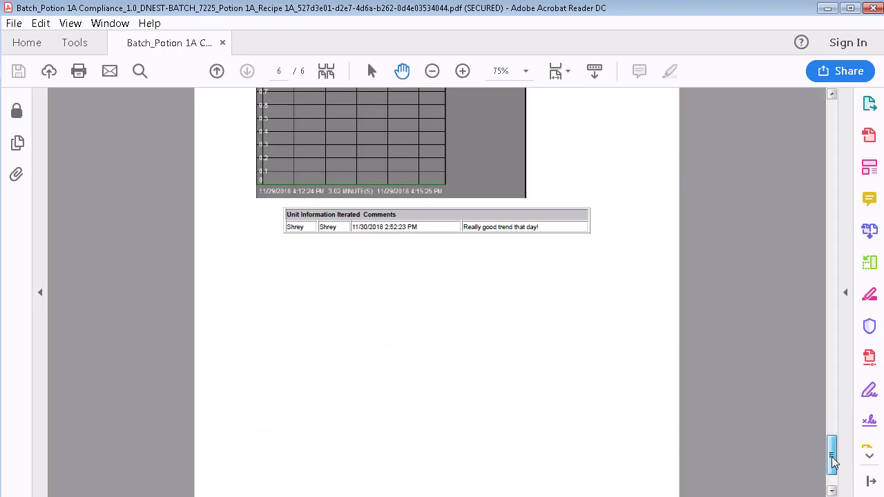
left_click_drag(831, 461, 829, 112)
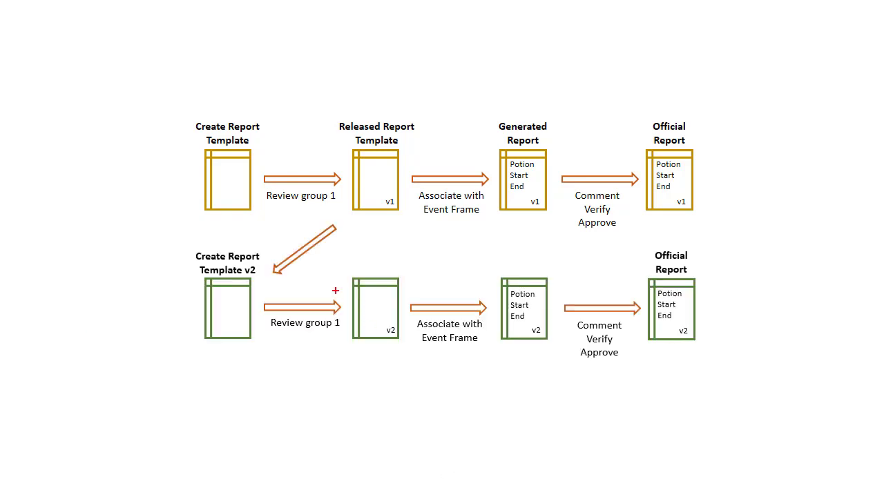
- Outline the v2 Released Report Template box in red on the lifecycle slide
left_click_drag(337, 264, 416, 354)
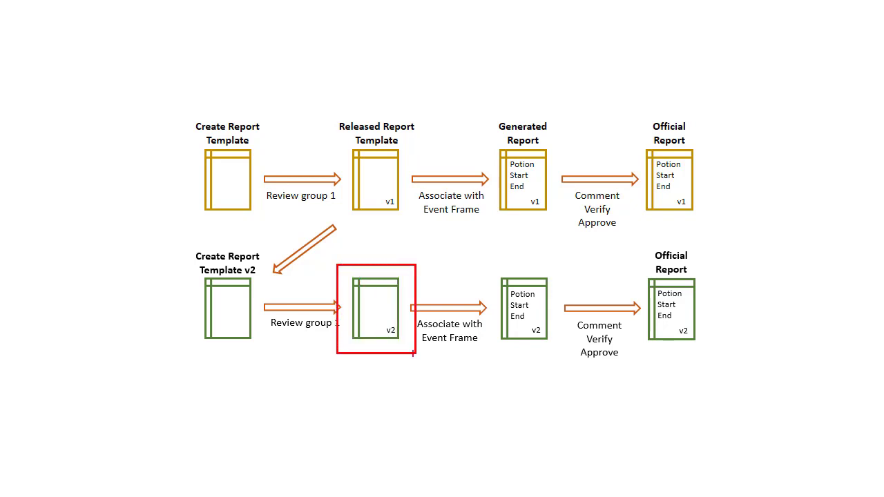